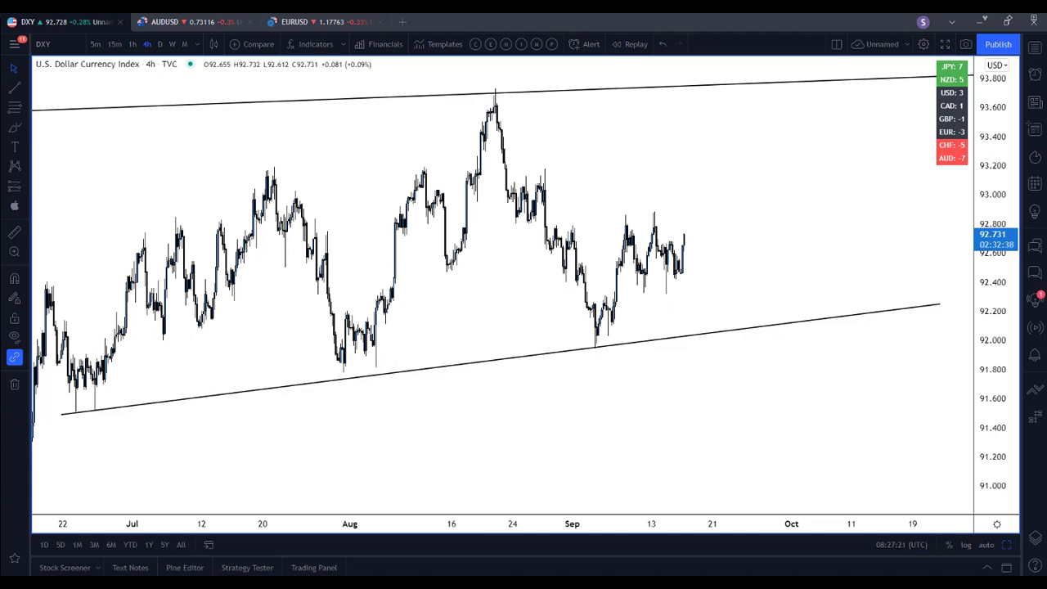
Step: Open the AUDUSD chart and maximize its daily chart to fill the split layout
key(alt+Tab)
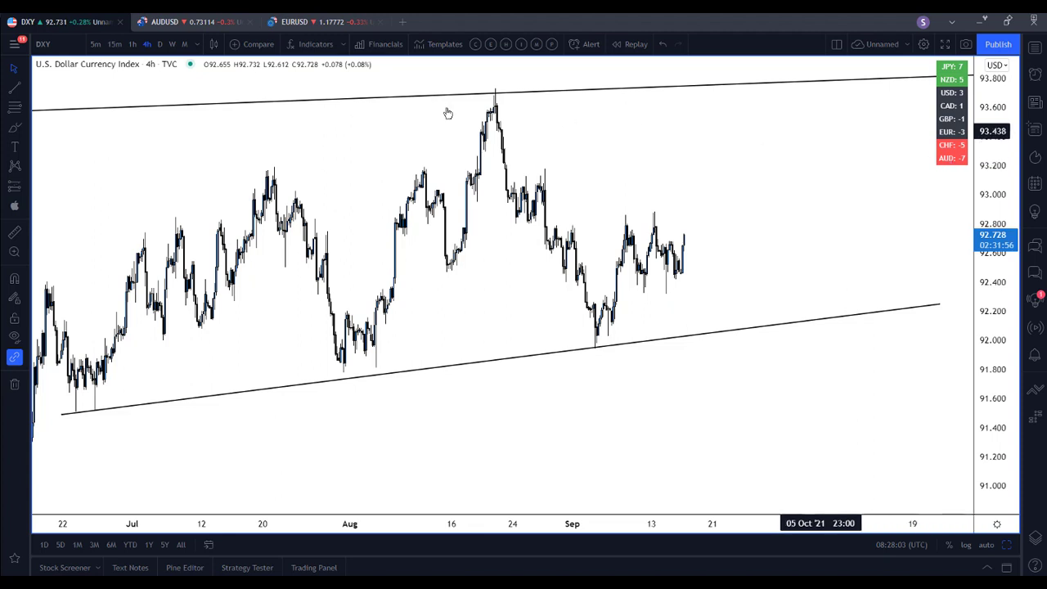
click(219, 23)
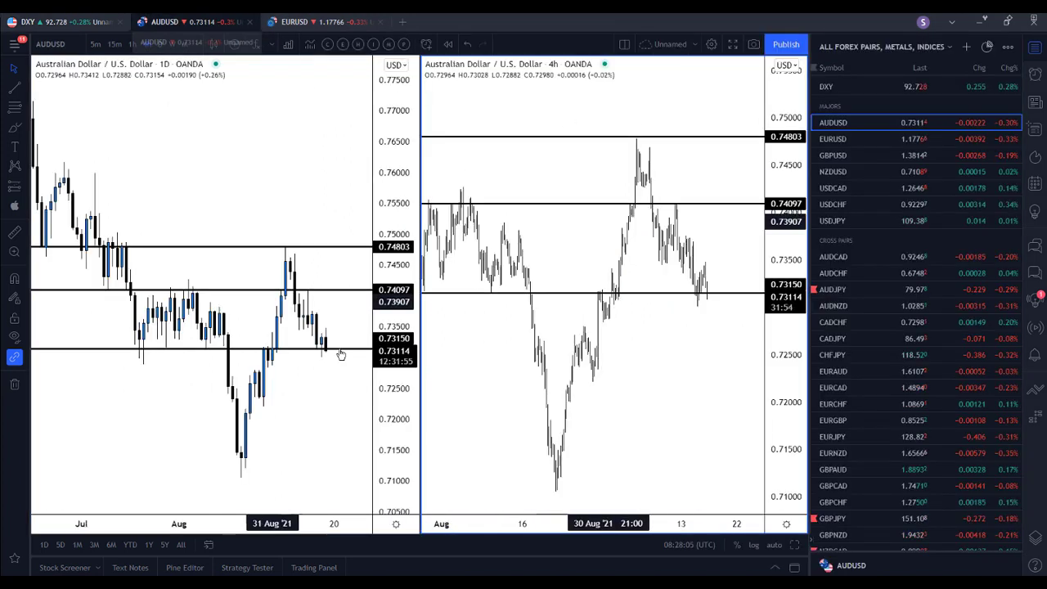
mouse_move(342, 470)
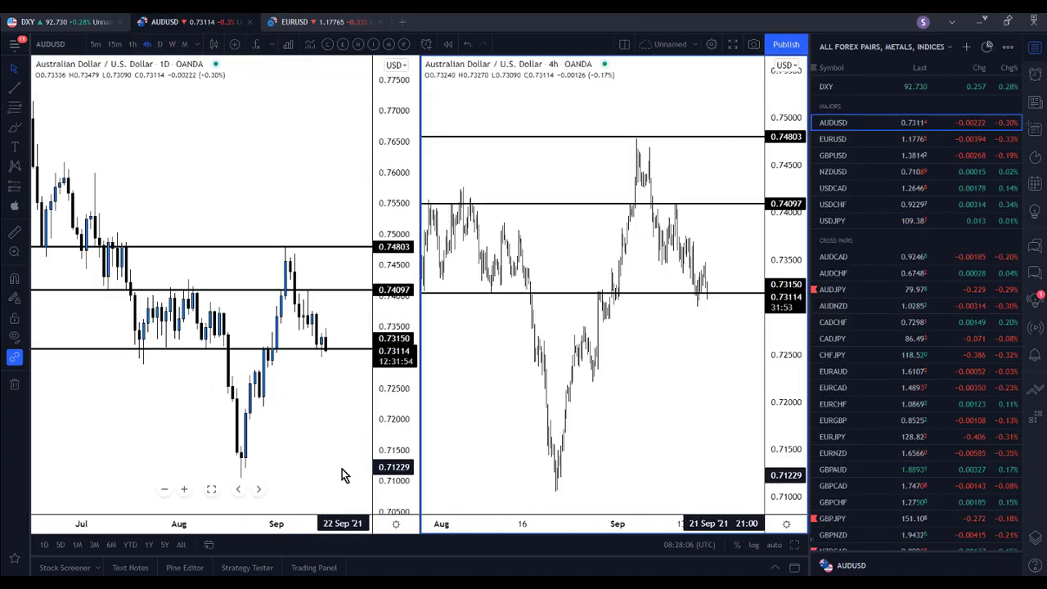
click(211, 493)
key(alt+Return)
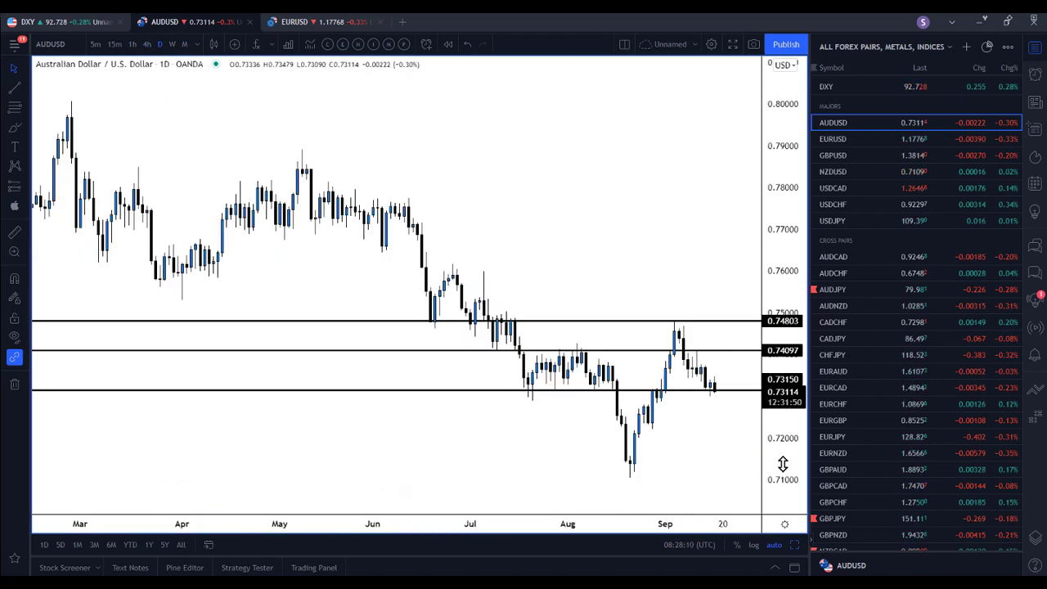
Step: Examine recent AUDUSD daily price action around the 0.73150 horizontal level
drag(721, 480, 535, 311)
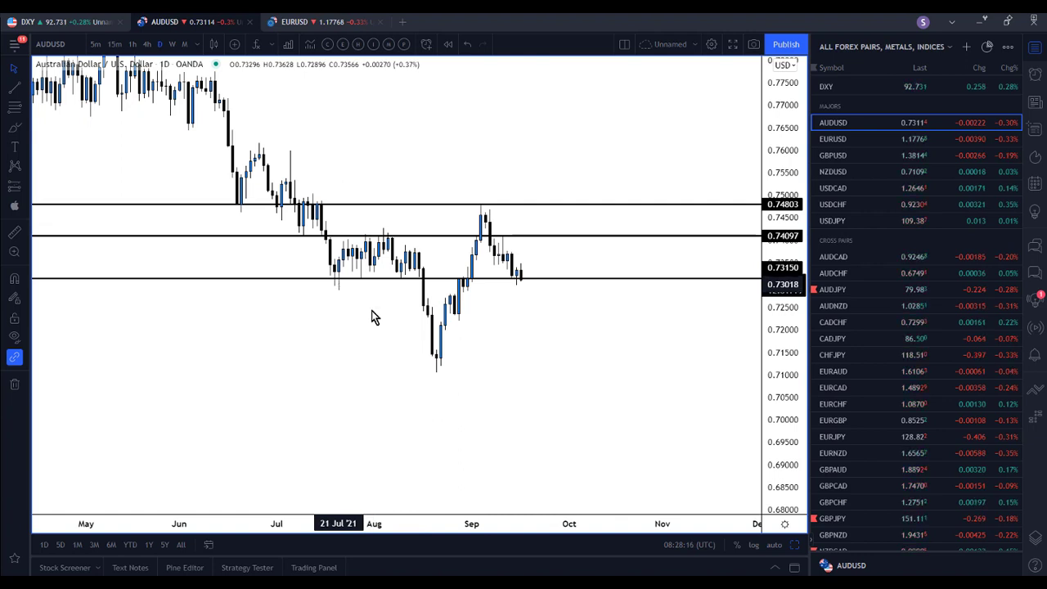
click(381, 489)
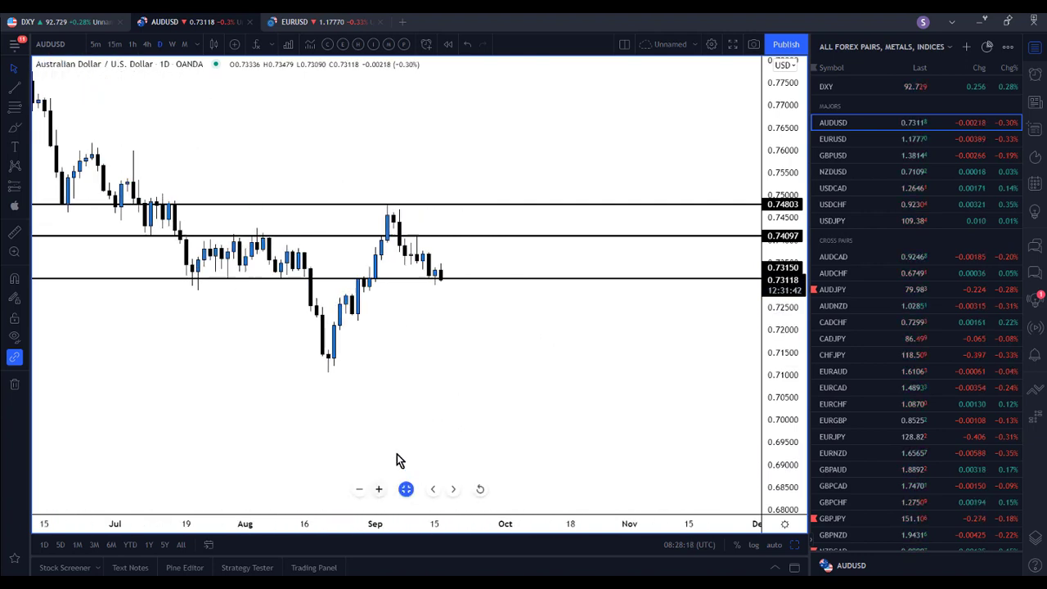
drag(473, 411, 523, 413)
drag(782, 370, 787, 310)
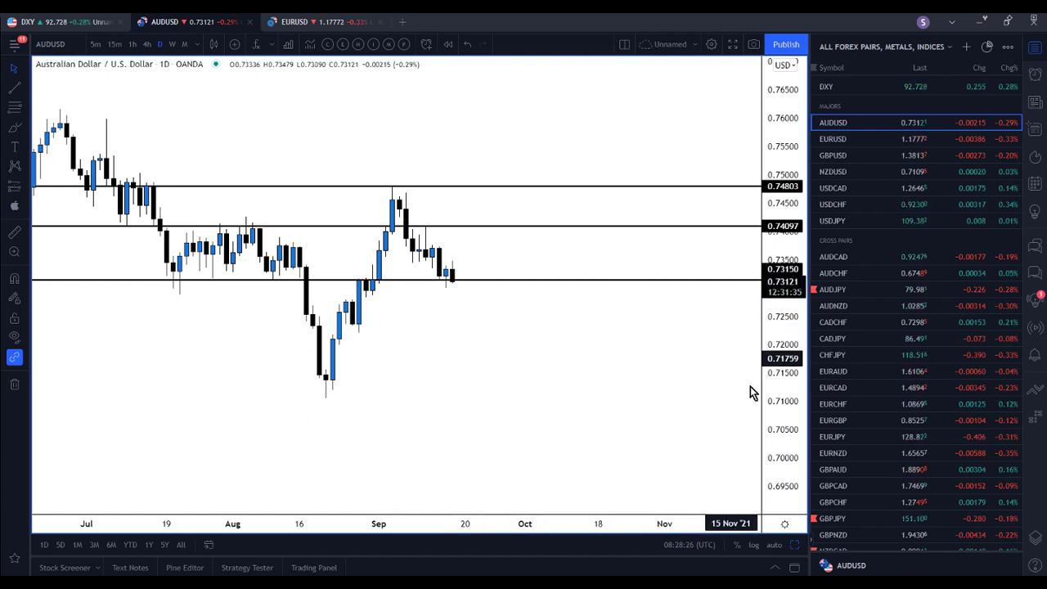
drag(783, 378, 783, 360)
drag(592, 372, 611, 374)
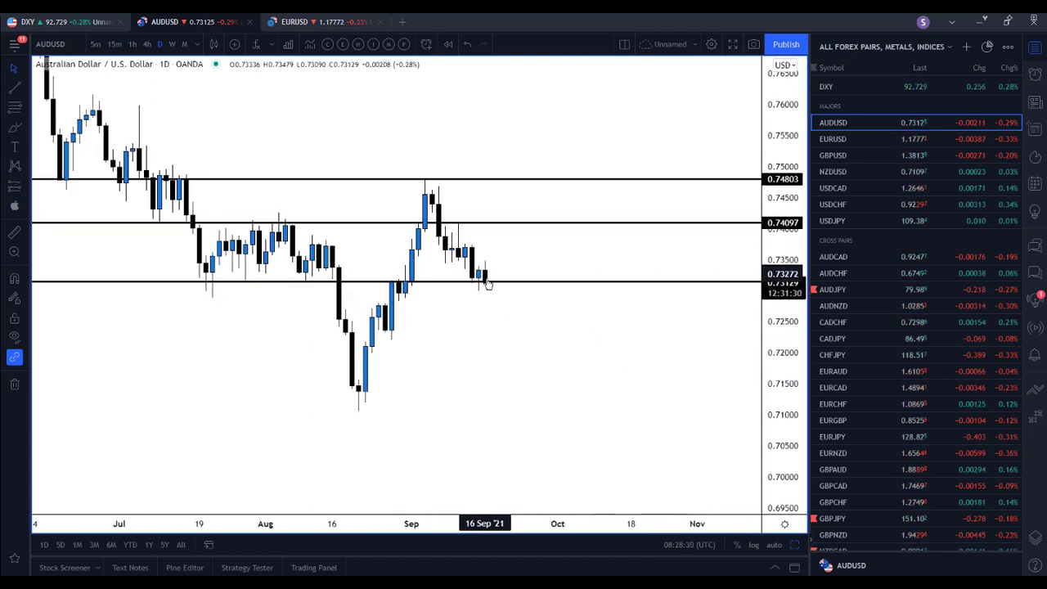
Step: Maximize the 4-hour AUDUSD chart instead of the daily one and view it on the 1-hour timeframe
mouse_move(386, 499)
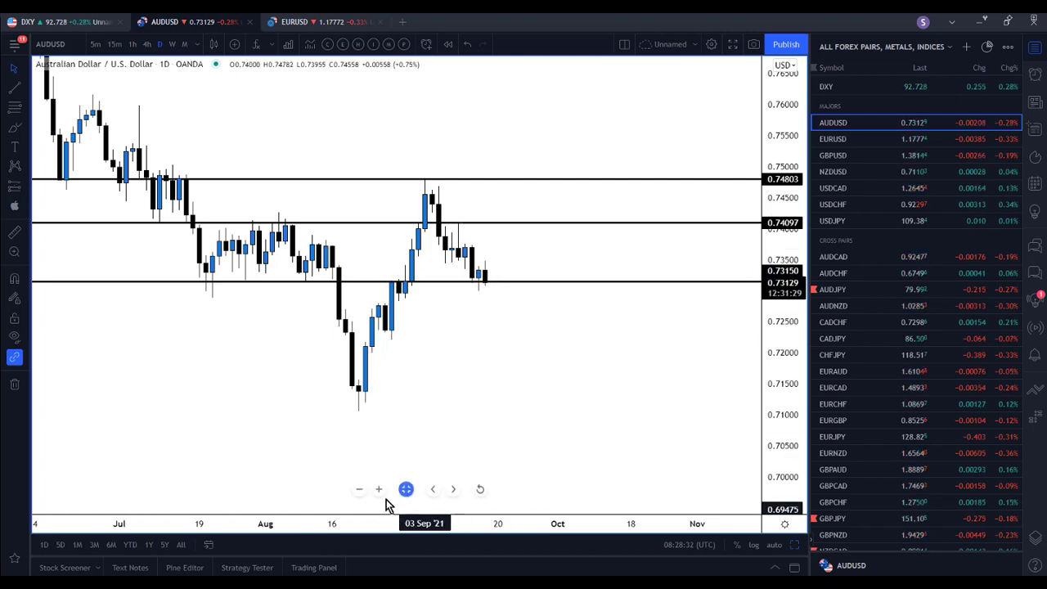
text(240)
key(Return)
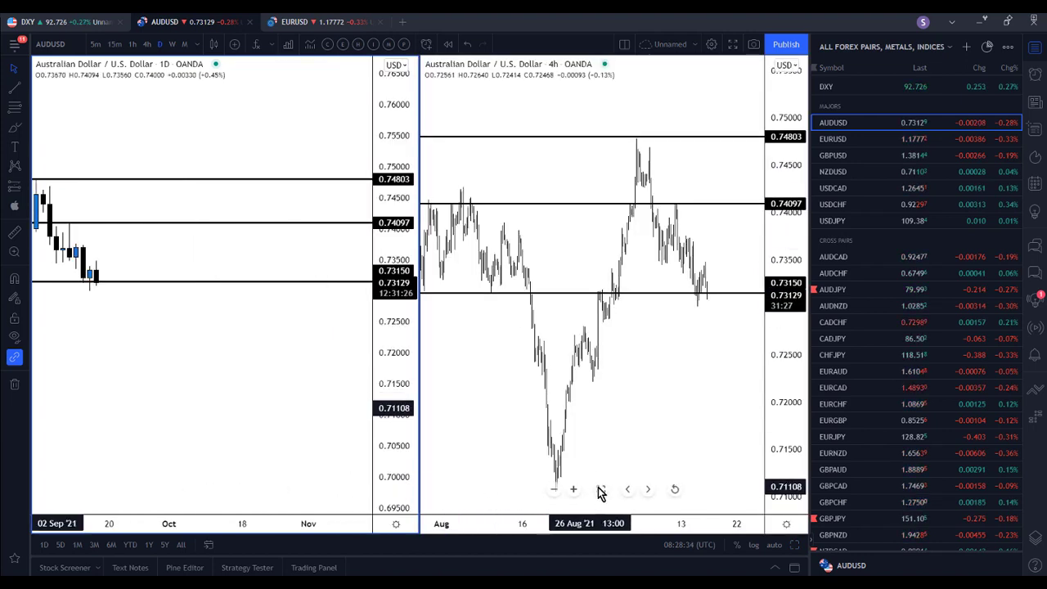
click(132, 44)
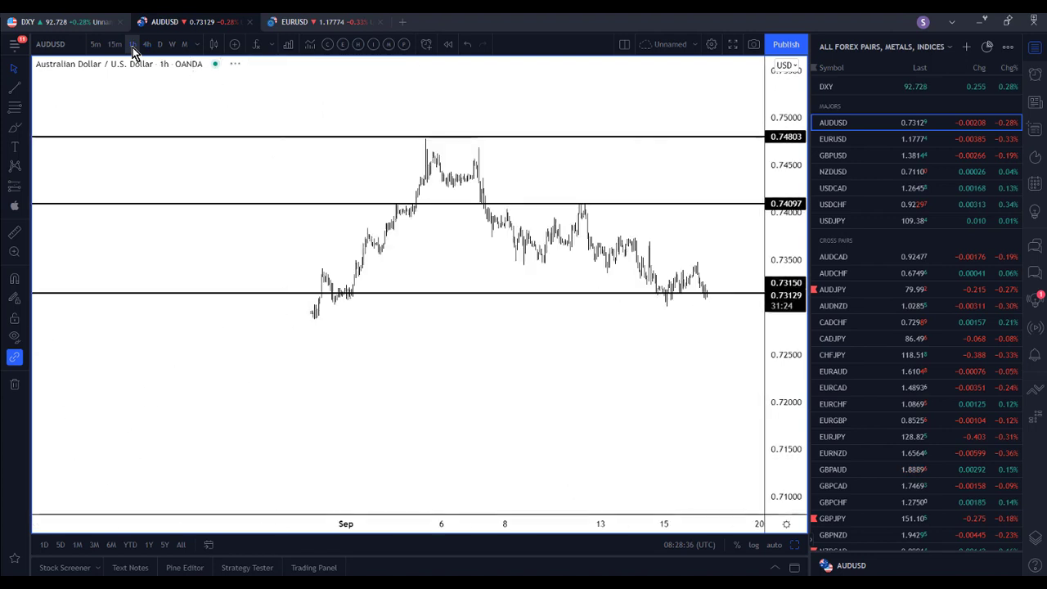
drag(761, 425, 761, 357)
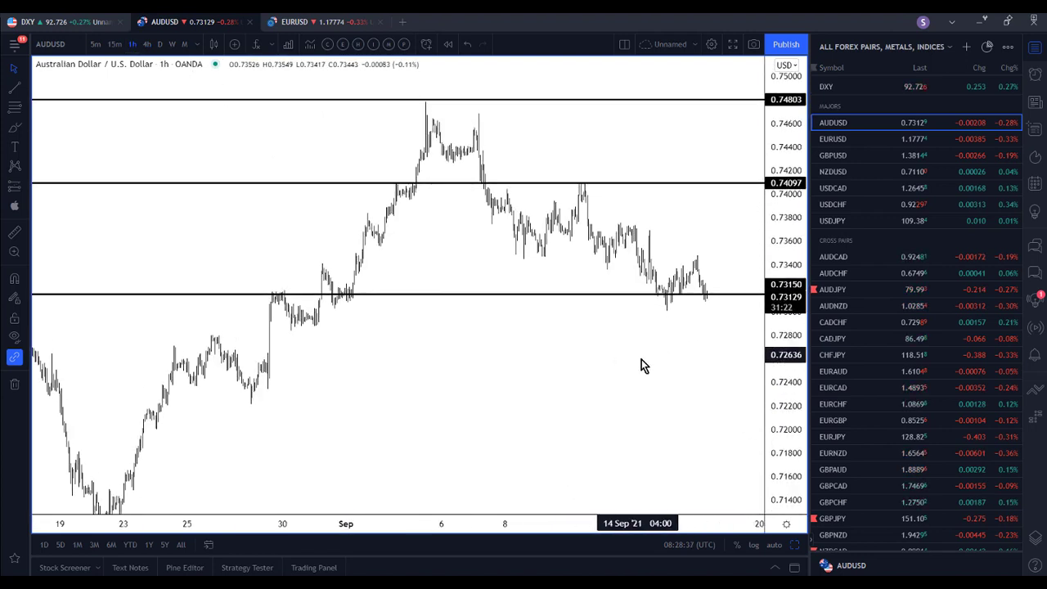
drag(642, 364, 524, 362)
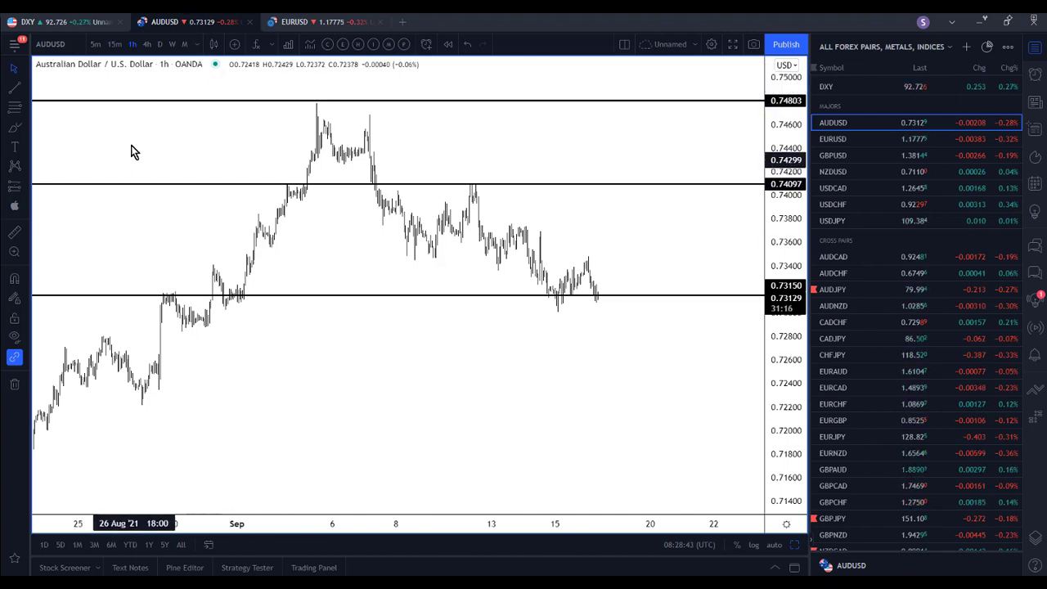
Step: Return the maximized AUDUSD chart to the daily timeframe and inspect the July to September candles against the horizontal levels
click(160, 45)
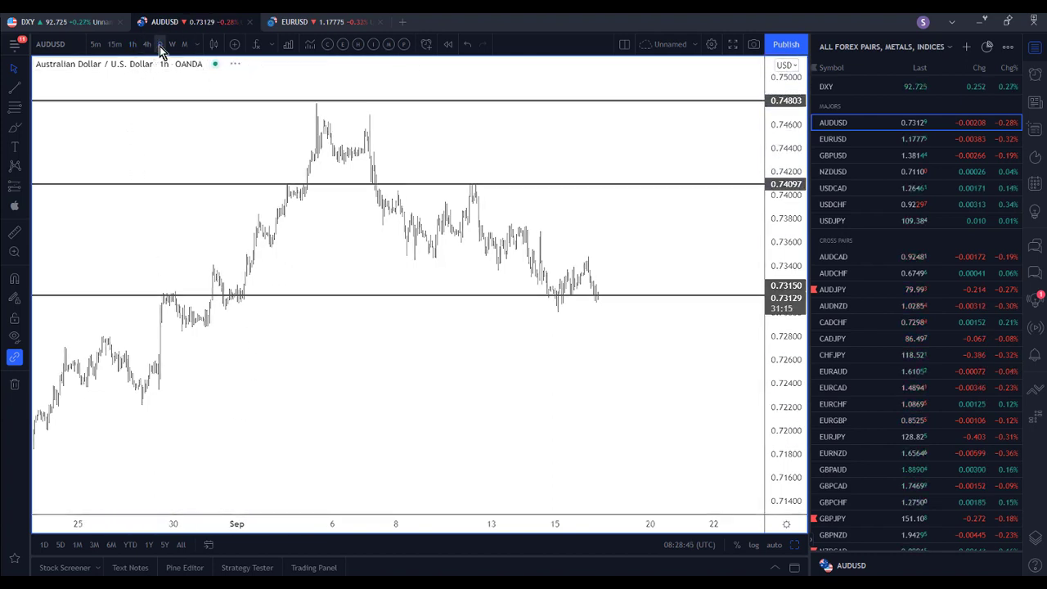
click(379, 491)
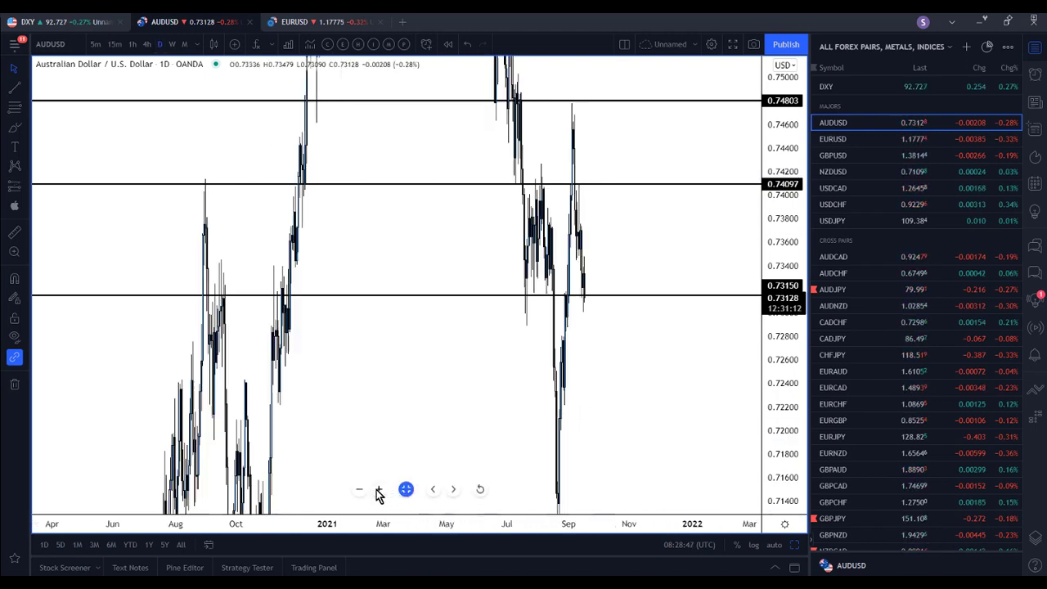
click(379, 491)
click(379, 491)
drag(189, 250, 585, 341)
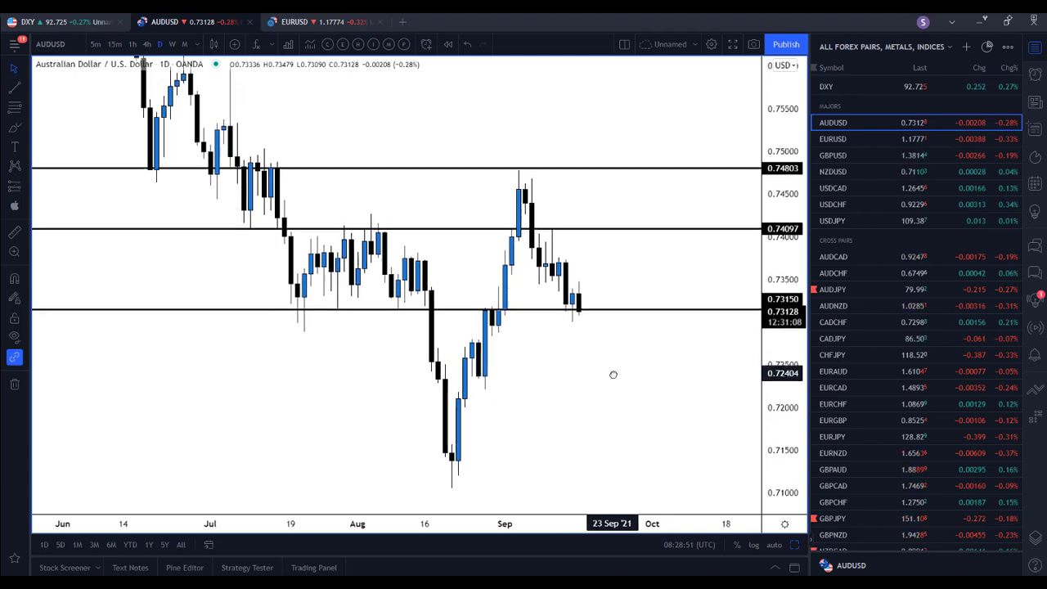
drag(656, 363, 631, 373)
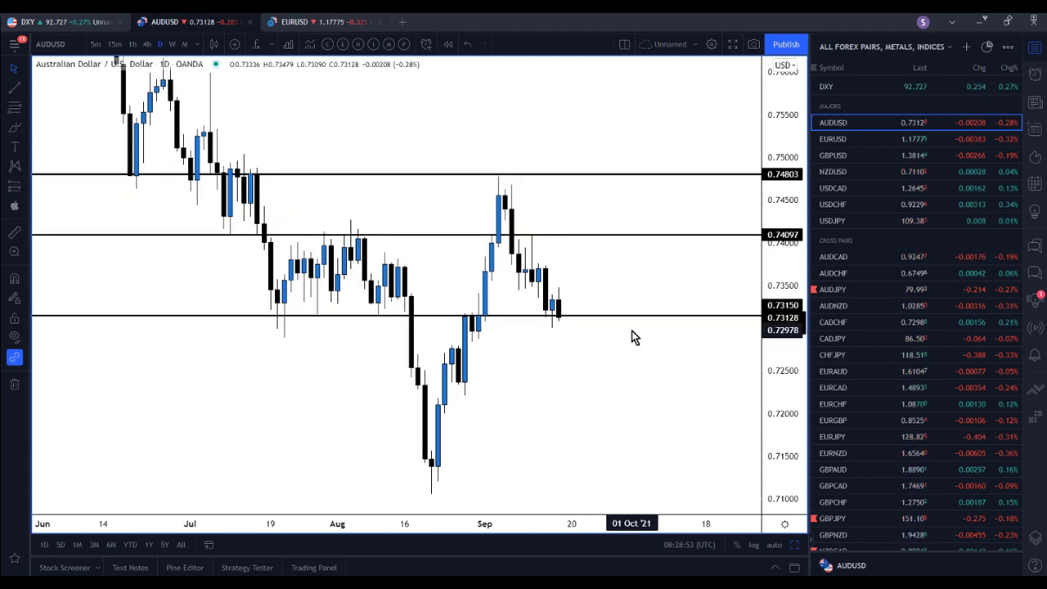
Step: Inspect the September price action above the rising lower trend line on the 4-hour DXY chart
click(92, 20)
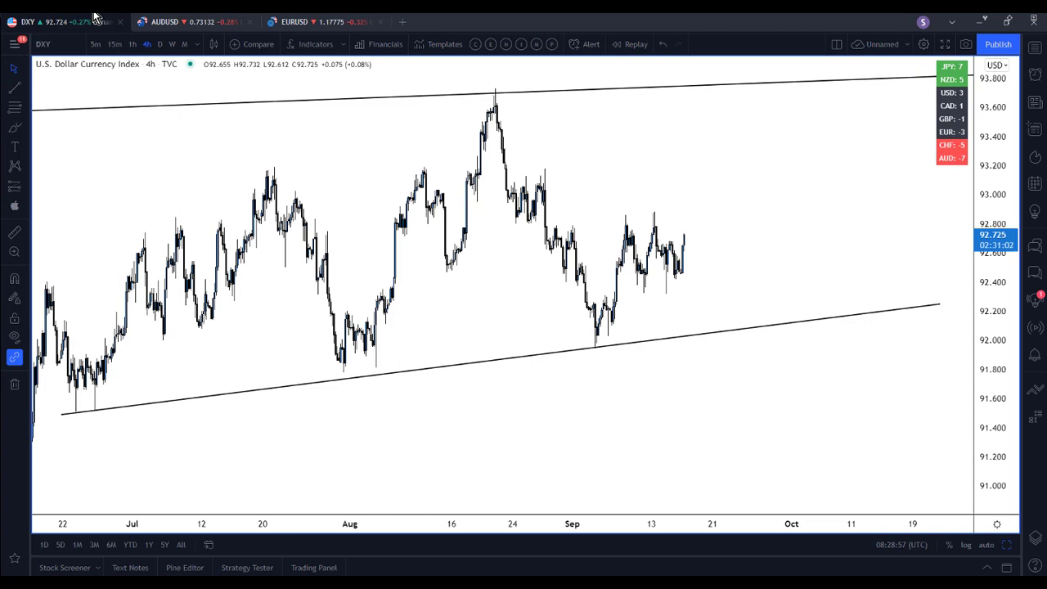
drag(995, 401, 735, 270)
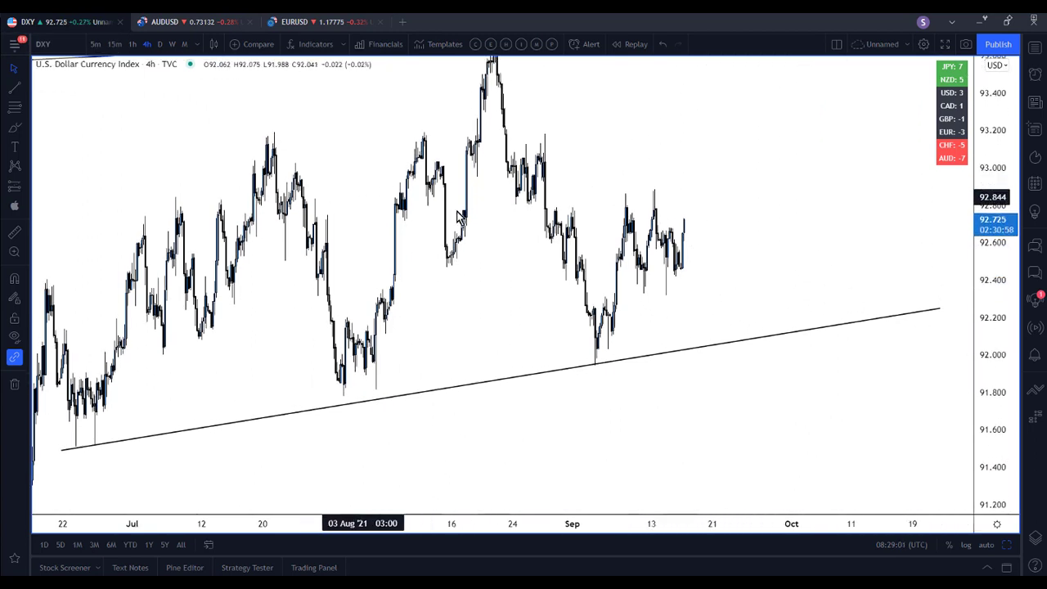
click(485, 490)
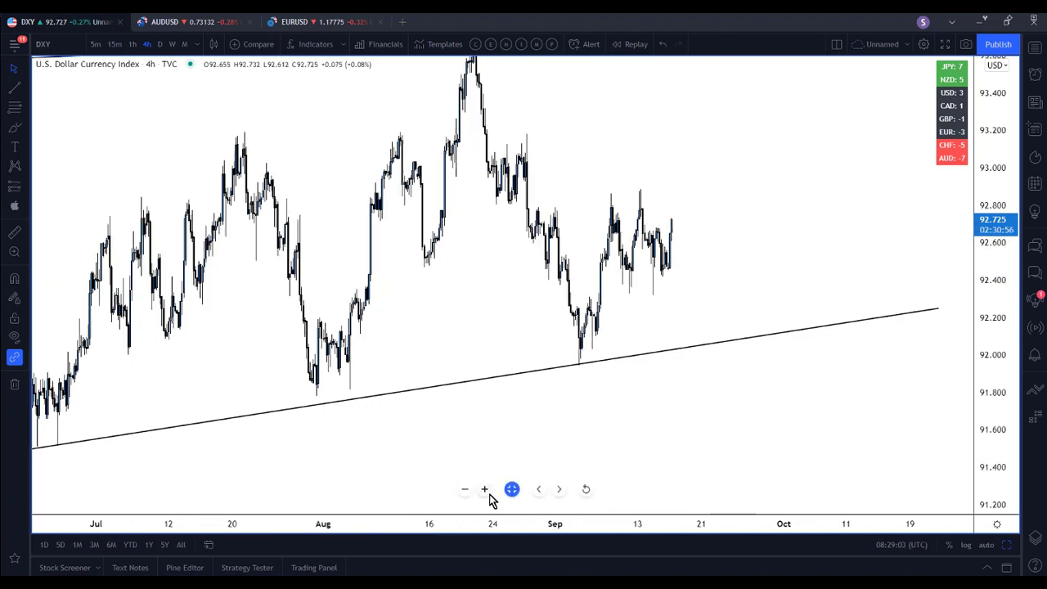
click(485, 491)
drag(982, 363, 988, 303)
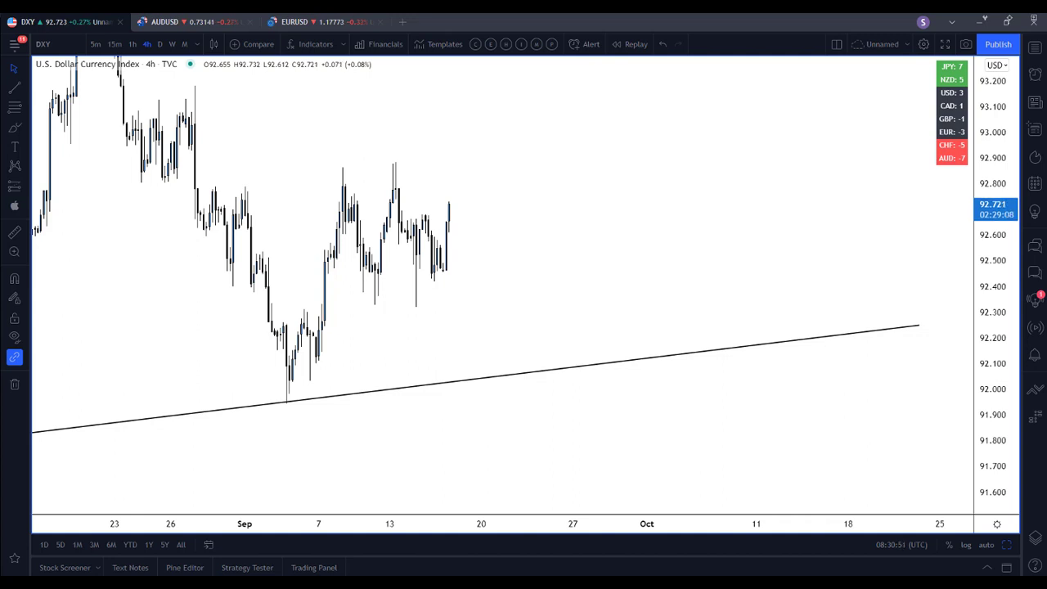
Step: Open the EURUSD 1-hour chart and hide the watchlist to give the chart the full width
click(343, 27)
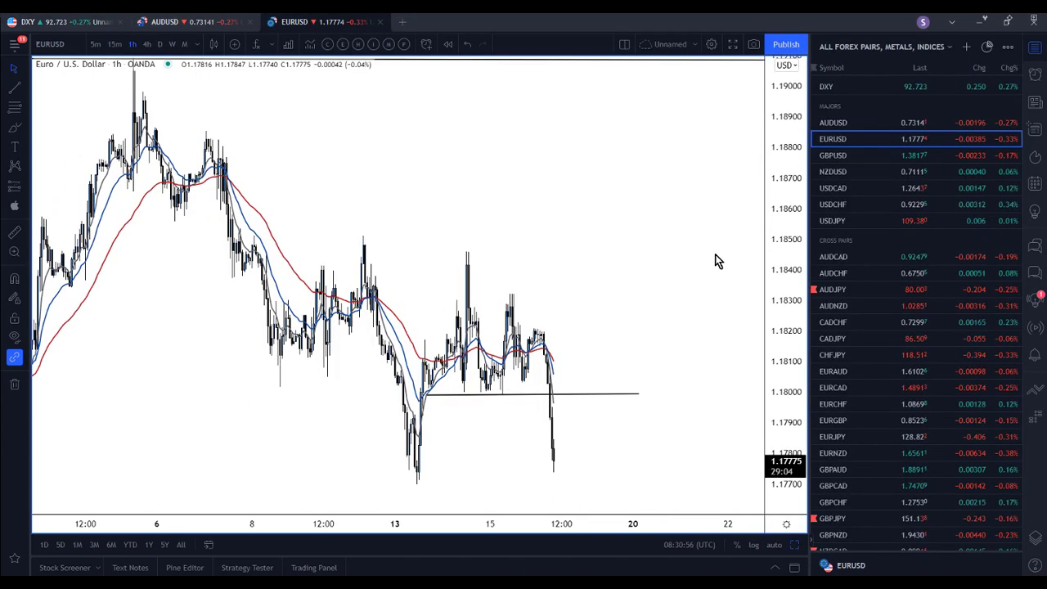
drag(715, 261, 700, 82)
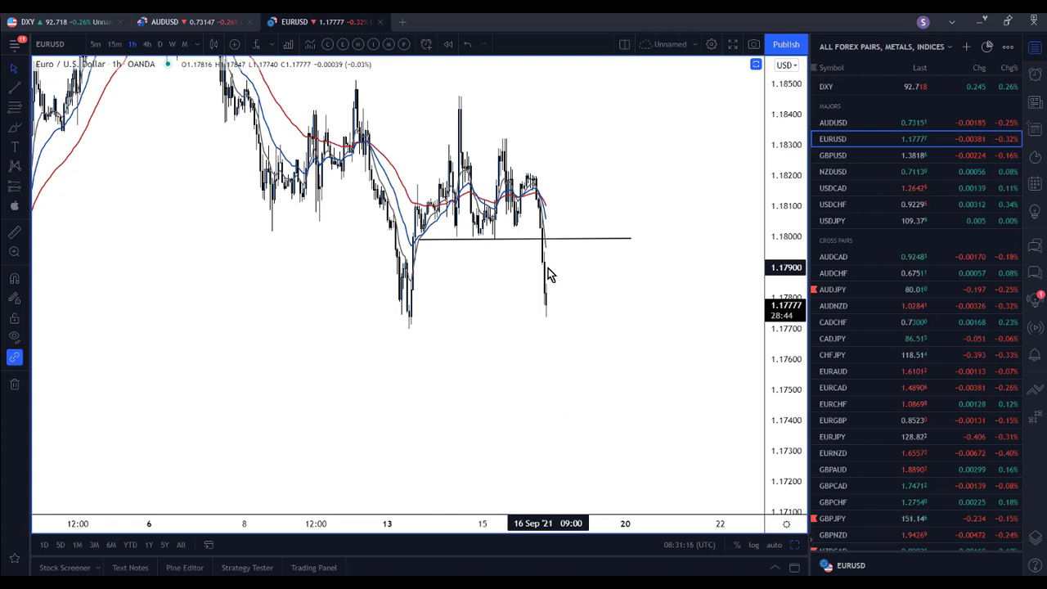
click(1036, 47)
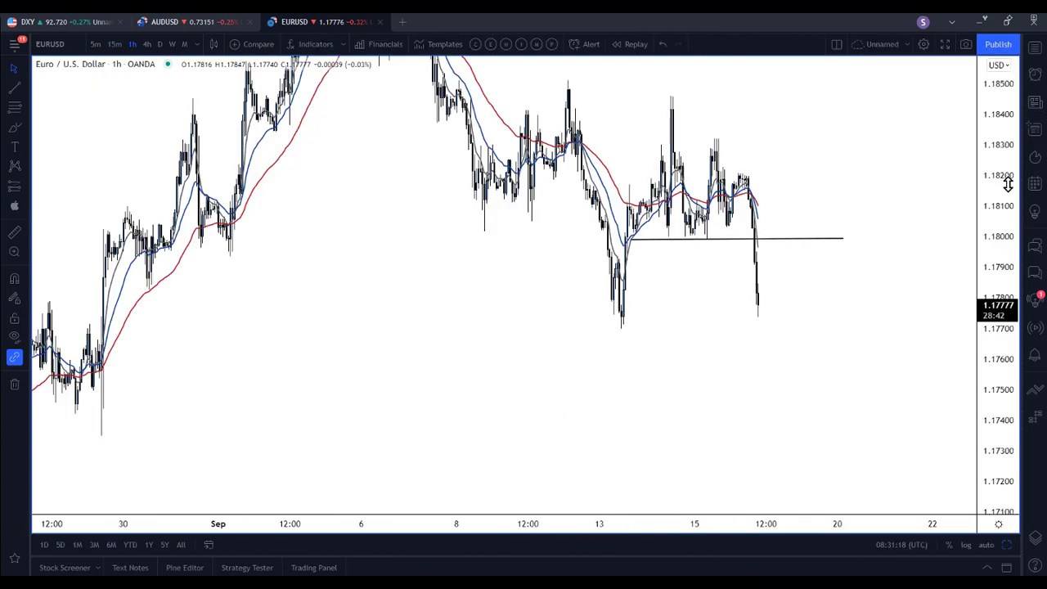
drag(945, 145, 858, 166)
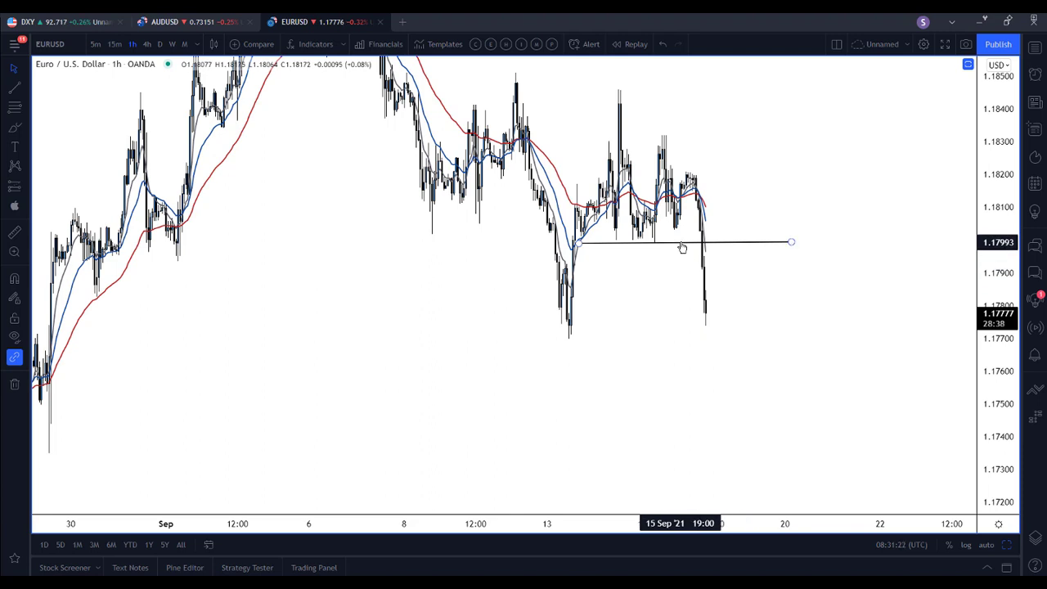
Step: Move the short EURUSD support line down to the 13 September low and extend it to 20 September at about 1.17704
drag(682, 247, 641, 335)
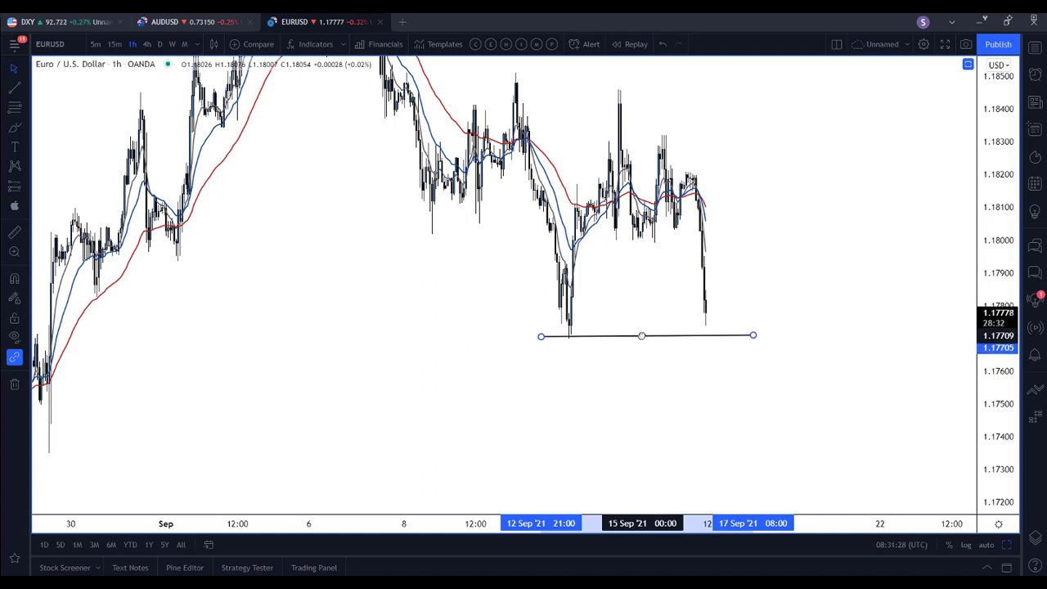
drag(755, 339, 814, 337)
click(822, 355)
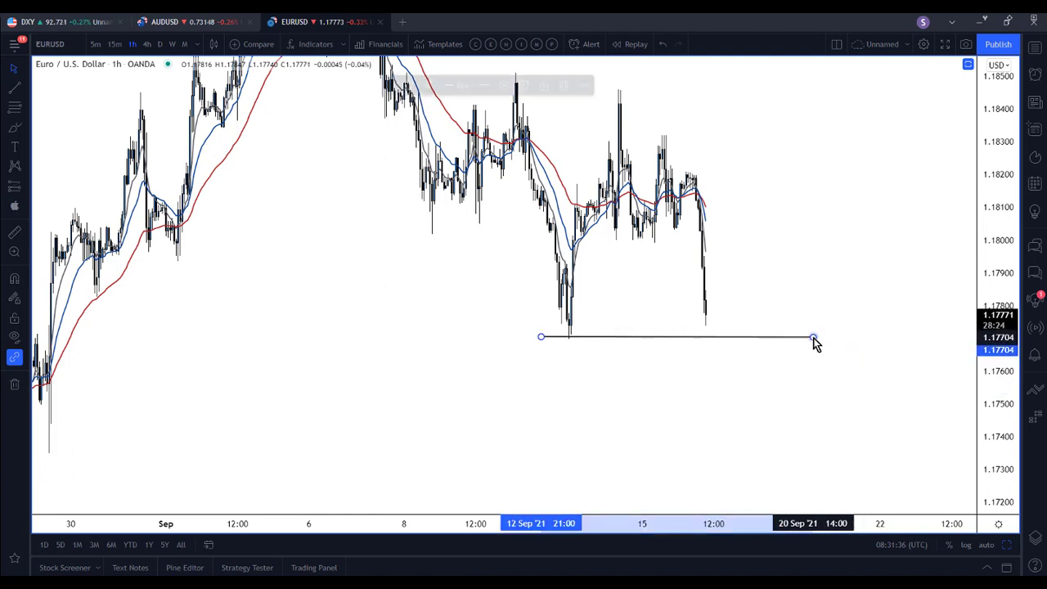
click(841, 347)
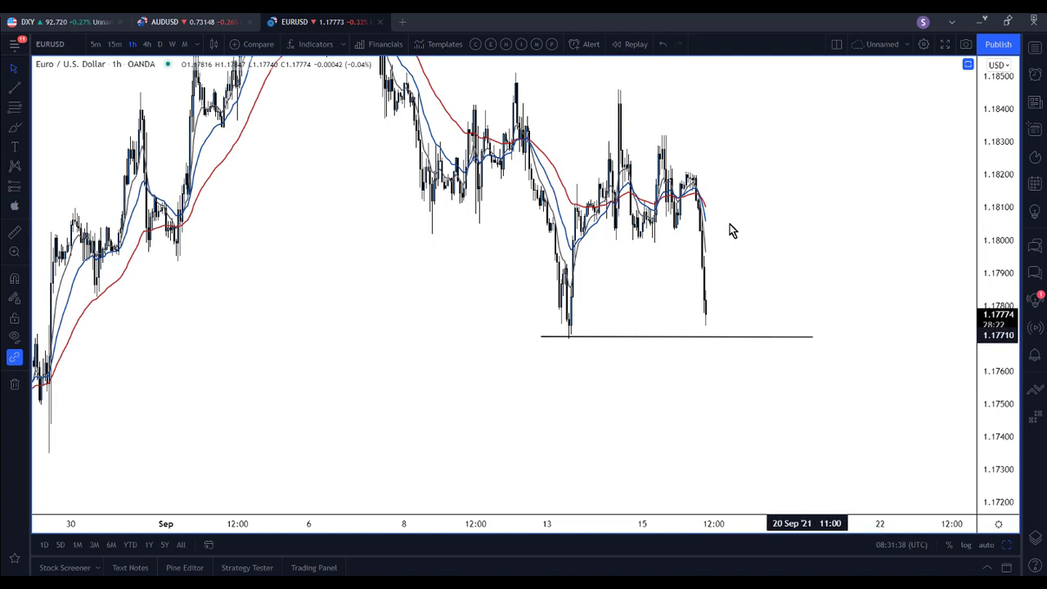
Step: Apply the C template to clear the moving averages from EURUSD and delete the support line at the 13 September low
click(477, 45)
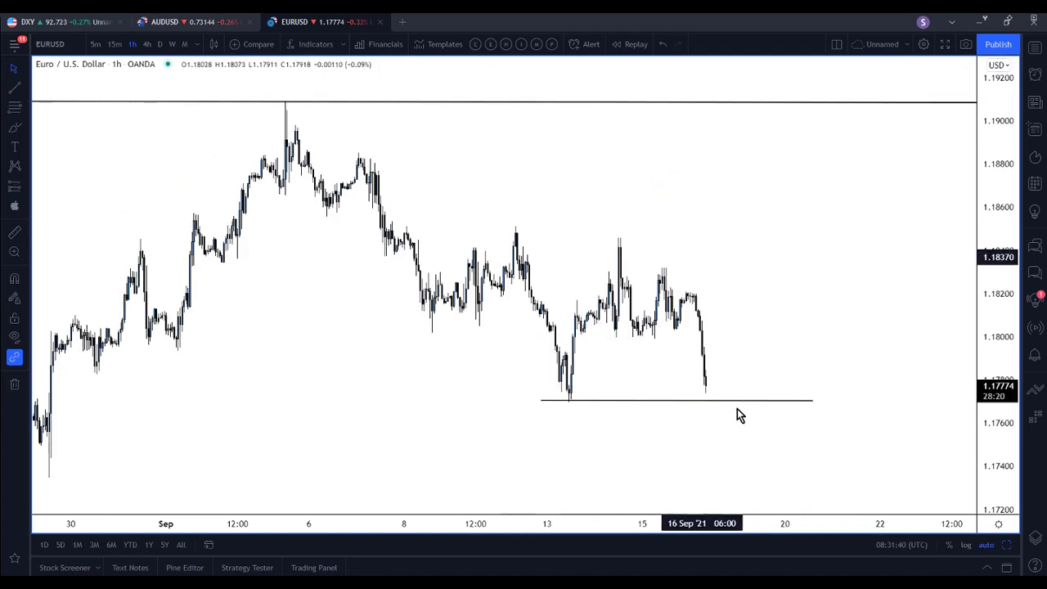
right_click(741, 404)
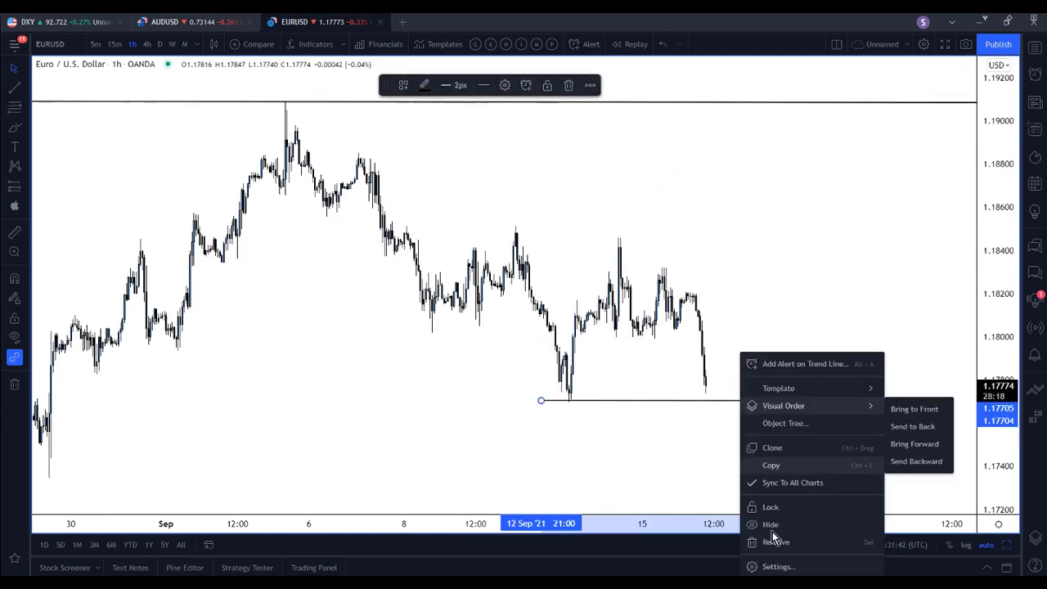
click(769, 539)
Step: Switch EURUSD to the daily timeframe and adjust the end of the lower channel line to about 1.16224 at 21 Dec '21
click(148, 45)
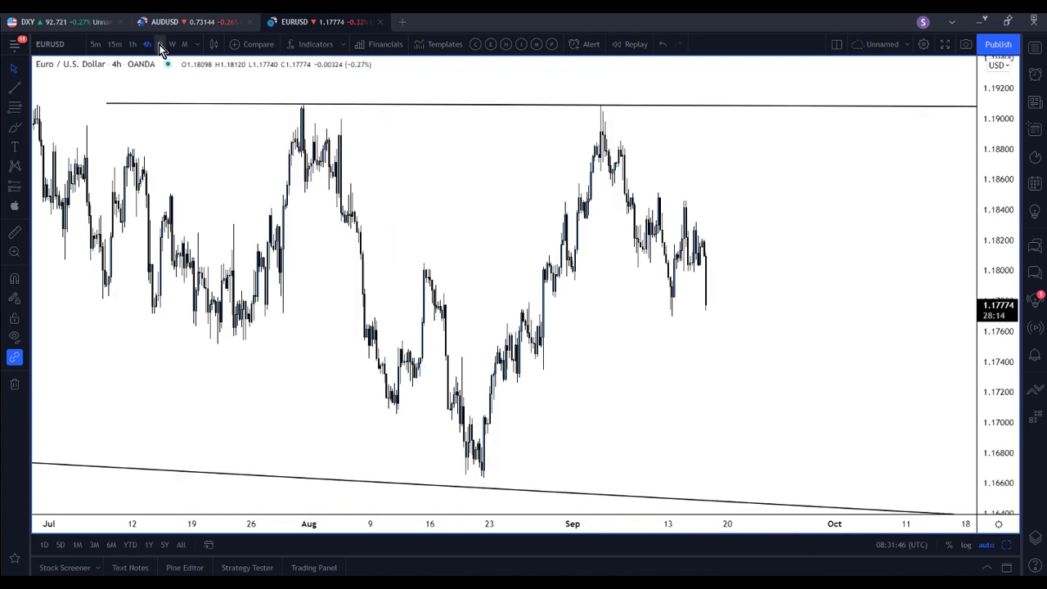
click(160, 45)
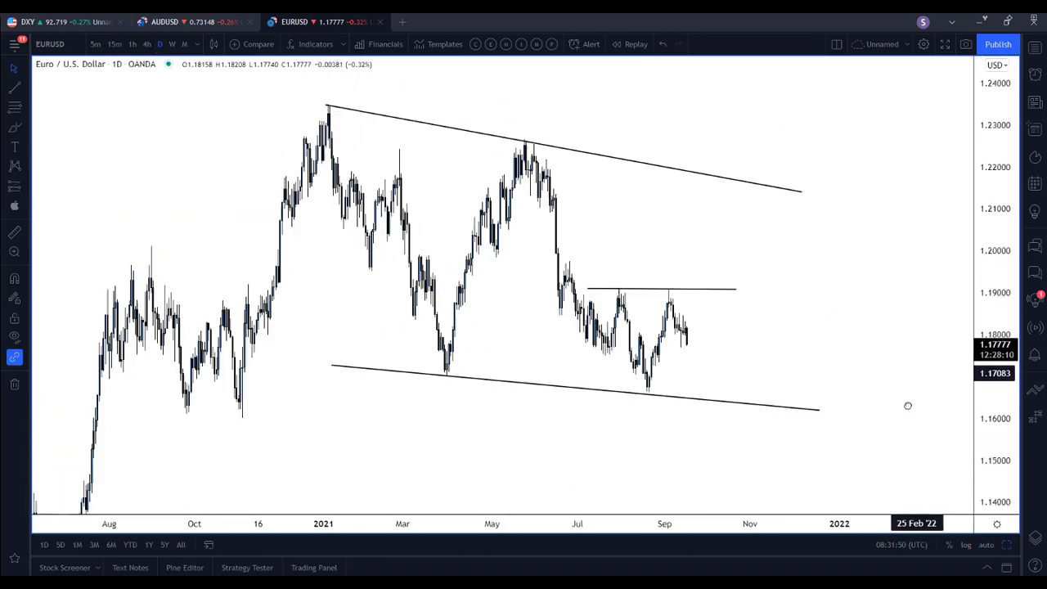
scroll(907, 404, right, 2)
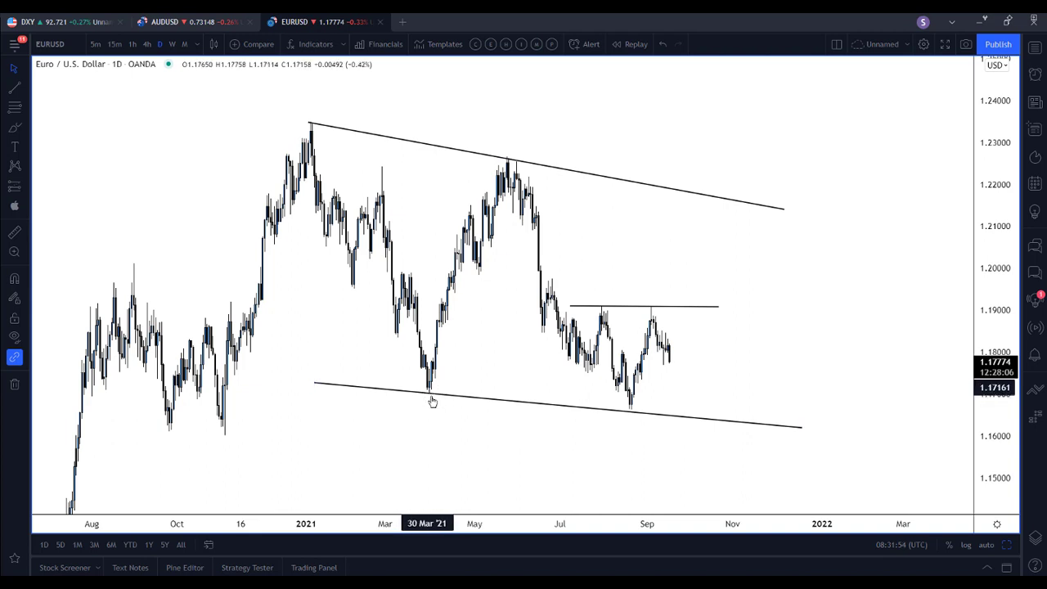
click(800, 429)
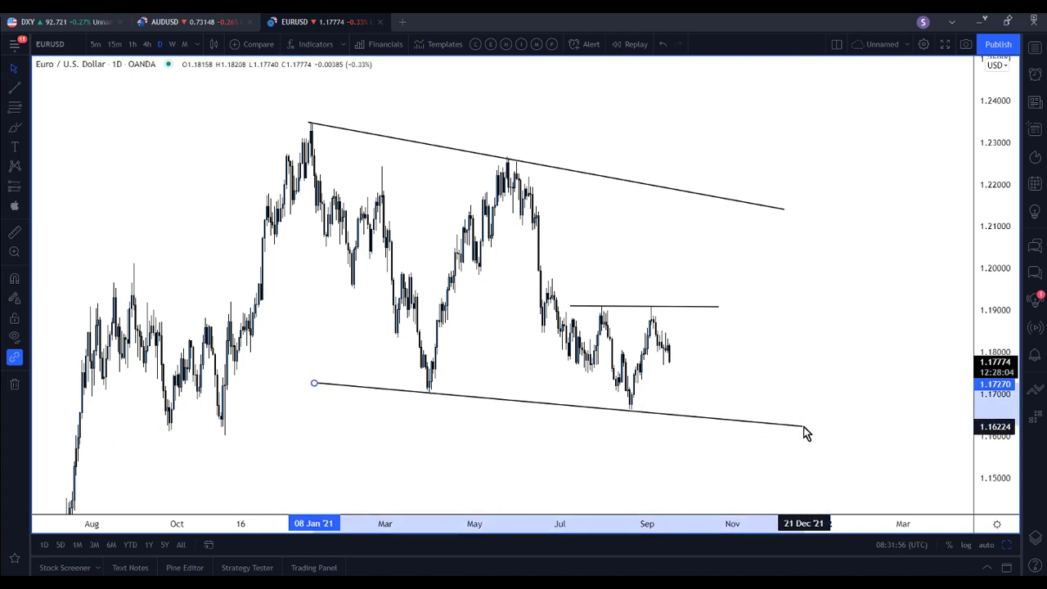
click(844, 407)
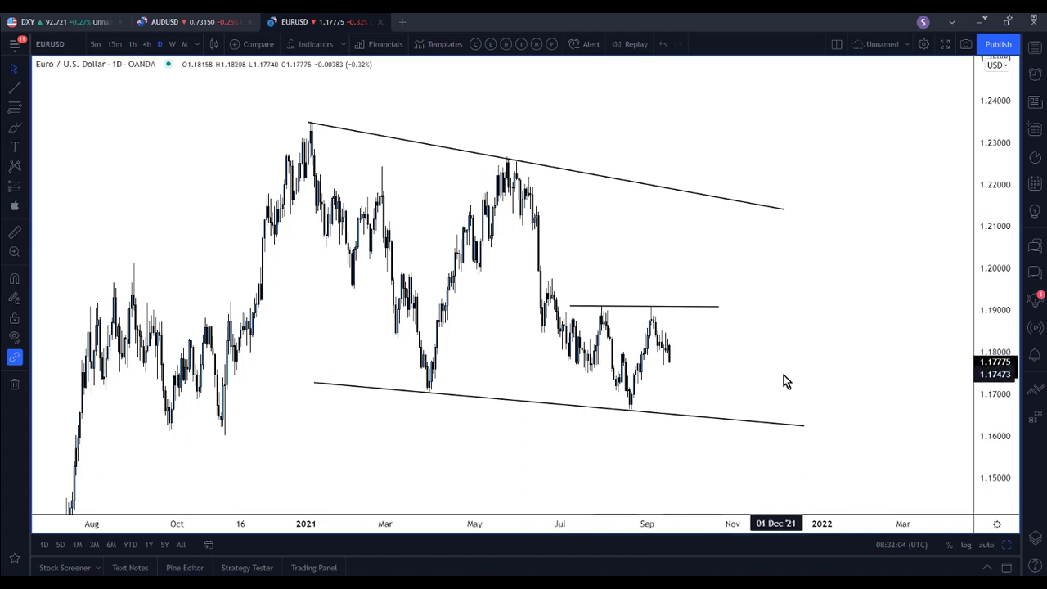
Step: Display the favourite drawing tools over the EURUSD daily chart
drag(783, 374, 774, 377)
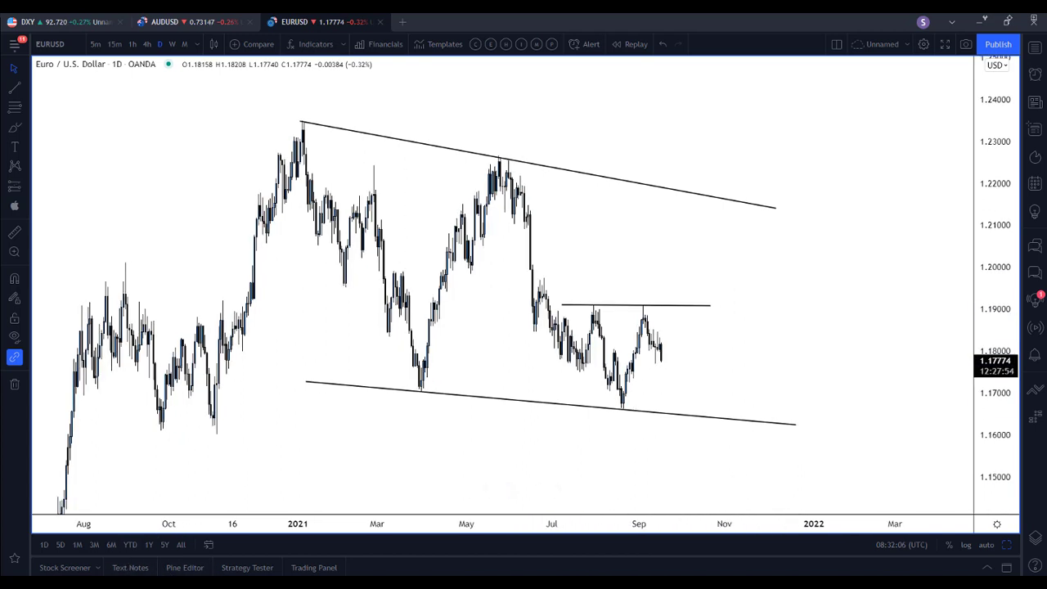
click(18, 561)
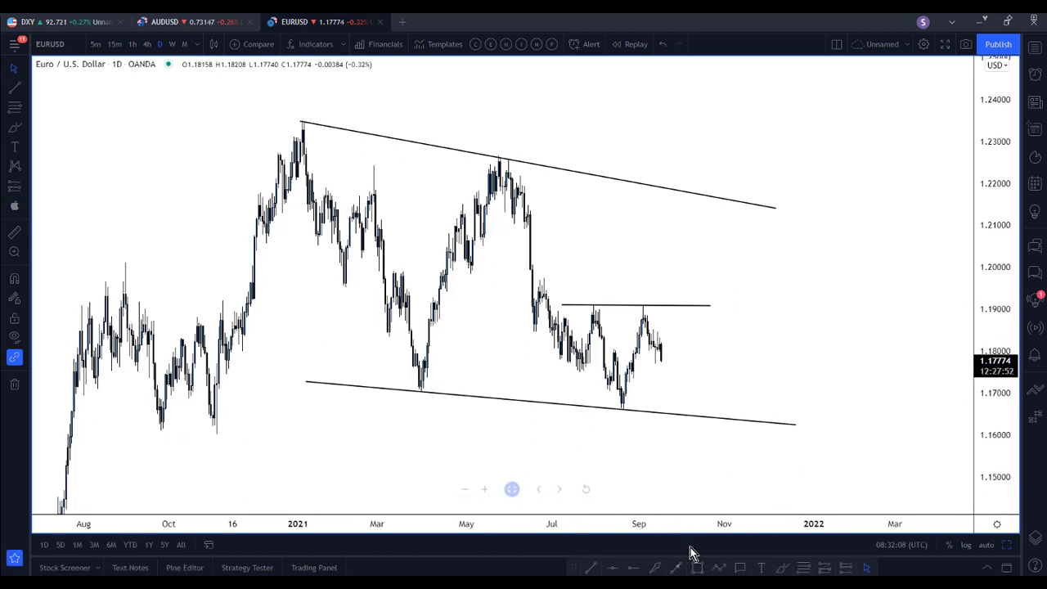
Step: Trace the inverse head-and-shoulders swings with the Path tool from about 1.20000 in June through the August low to mid-September
click(720, 571)
drag(524, 268, 577, 372)
click(577, 370)
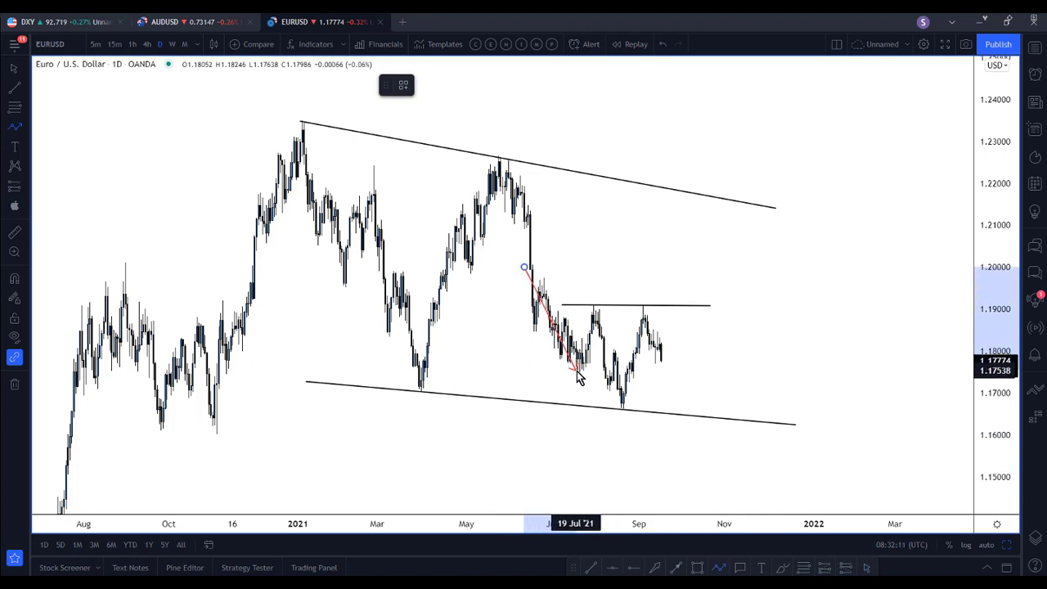
click(594, 305)
click(619, 406)
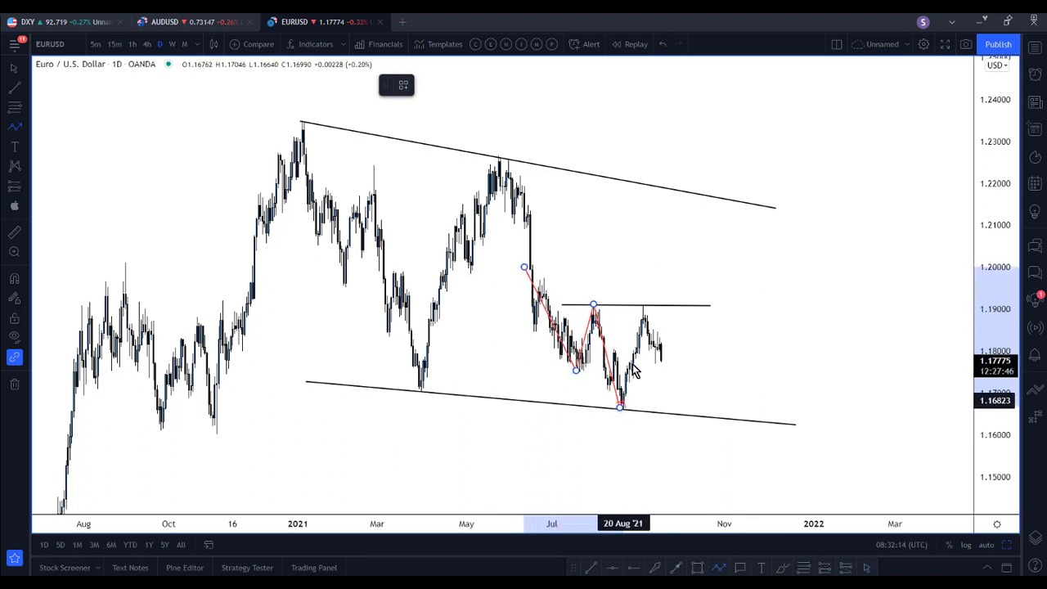
click(642, 303)
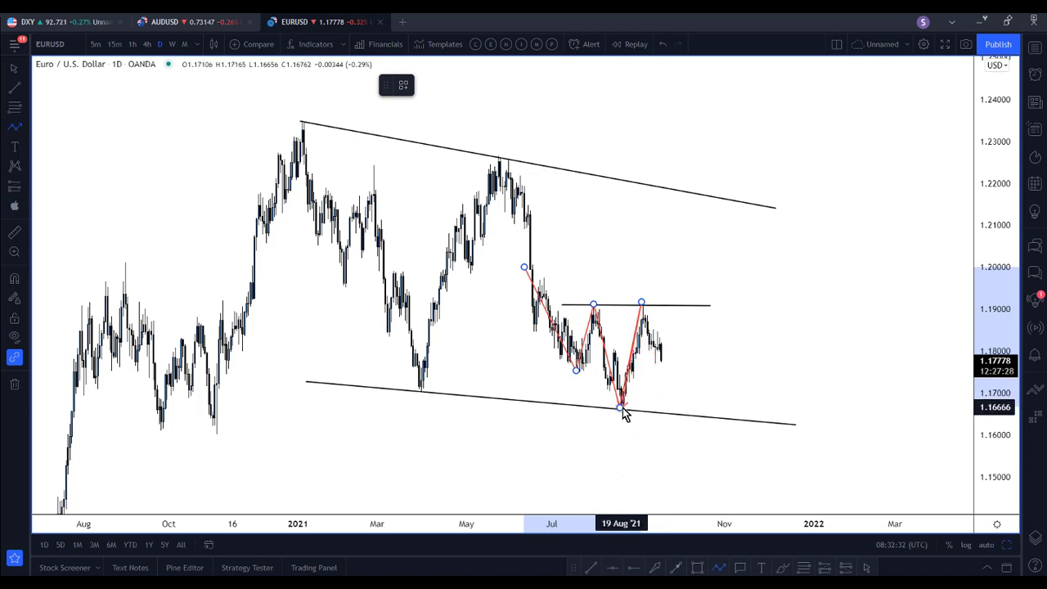
click(663, 373)
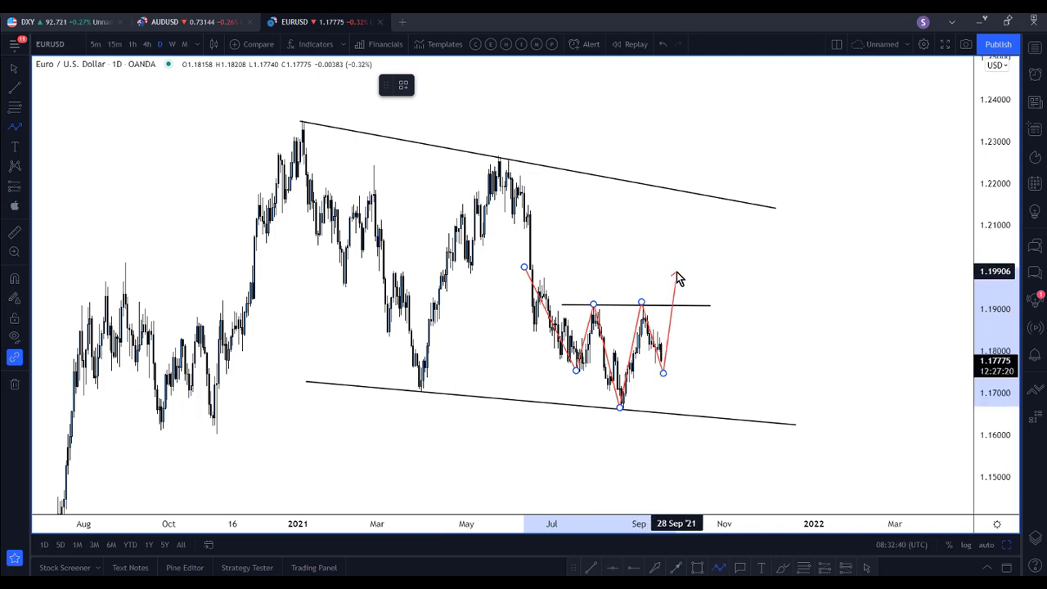
Step: Extend the path up to about 1.199, back to the 1.190 resistance line, and finish it at the upper channel line
click(677, 272)
click(688, 307)
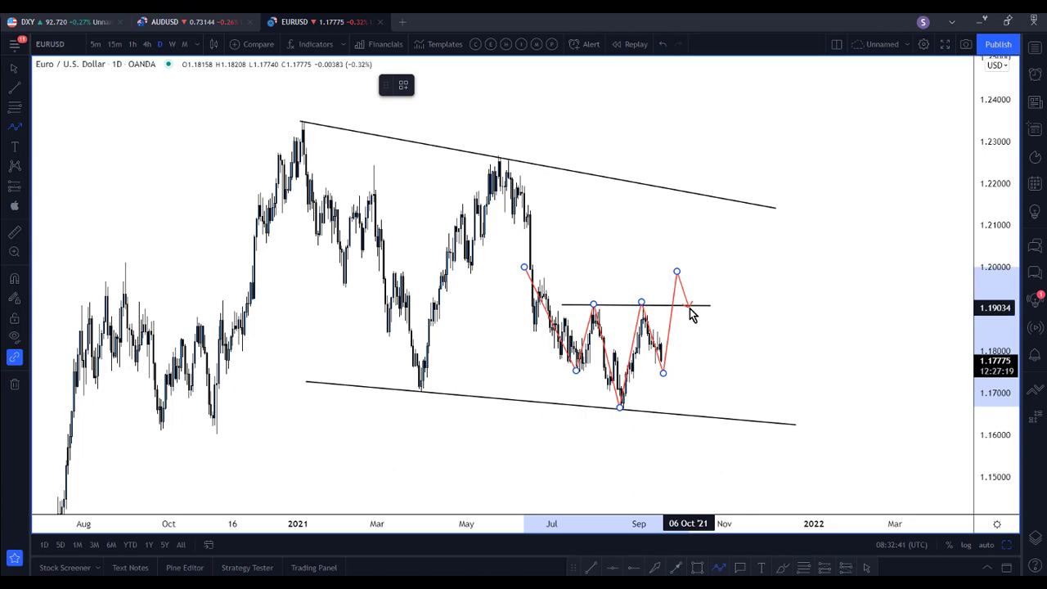
double_click(710, 198)
click(757, 175)
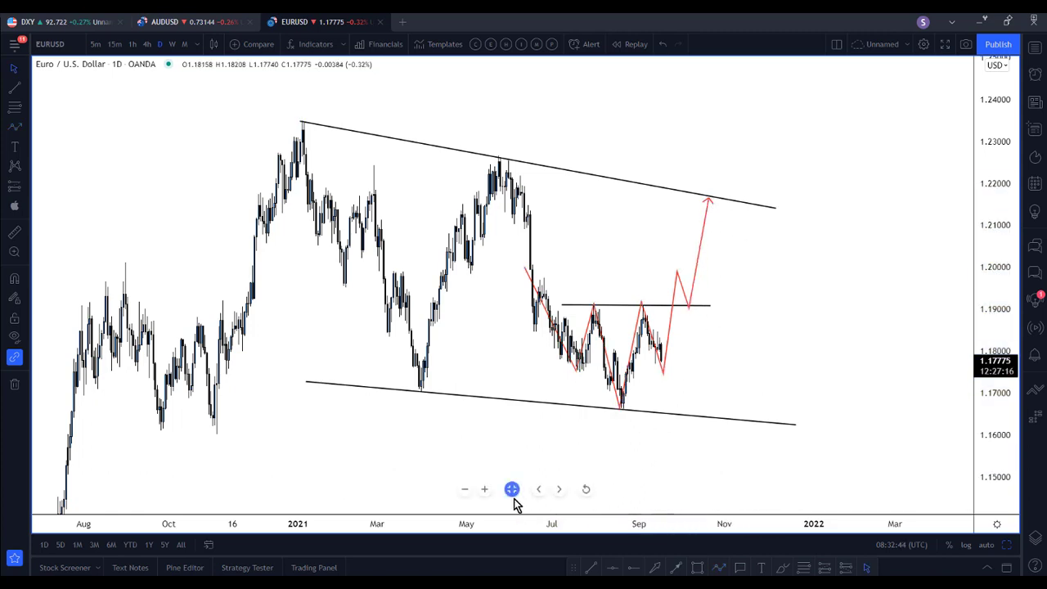
Step: Move the path's September peak onto the 3 Sep '21 high at about 1.19062
click(484, 489)
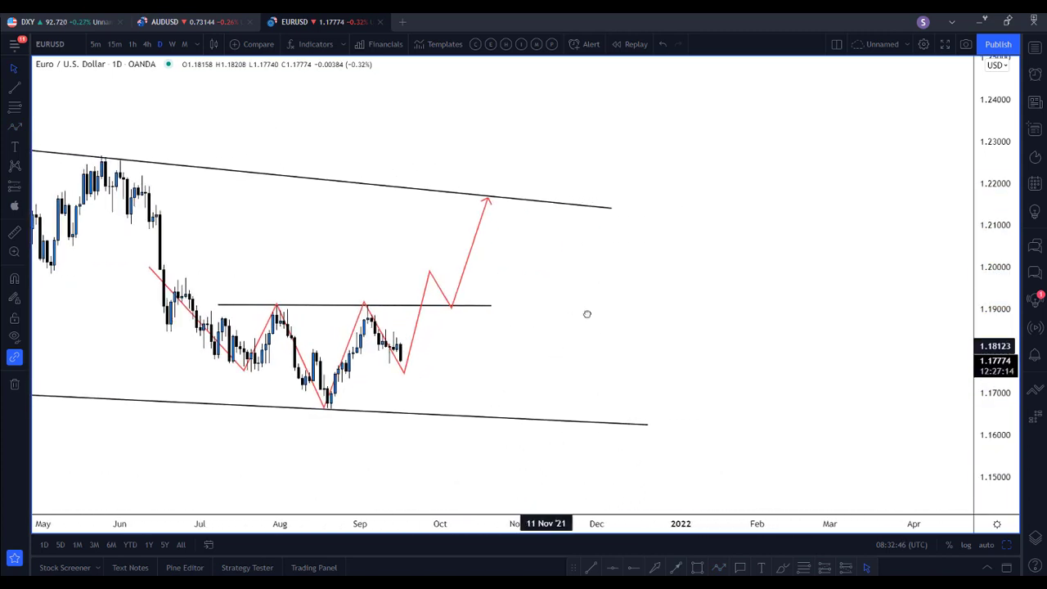
drag(1010, 416, 875, 370)
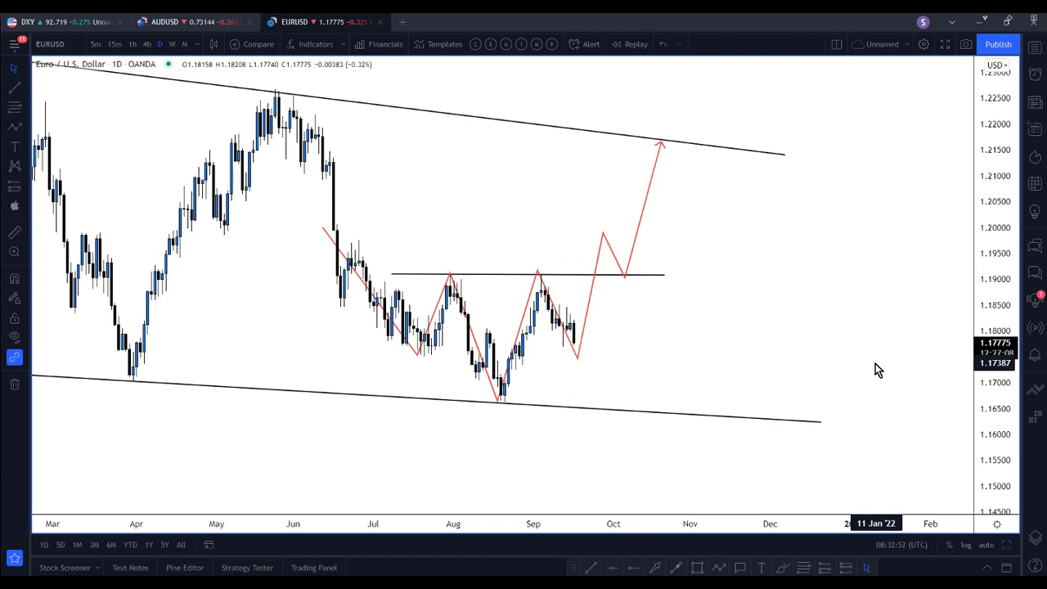
click(543, 279)
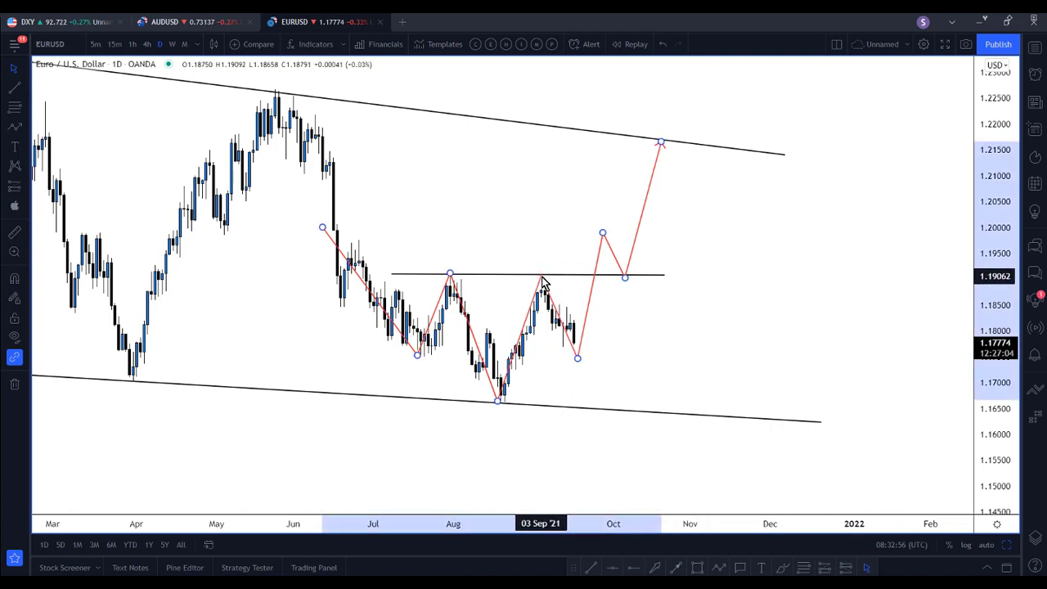
click(717, 301)
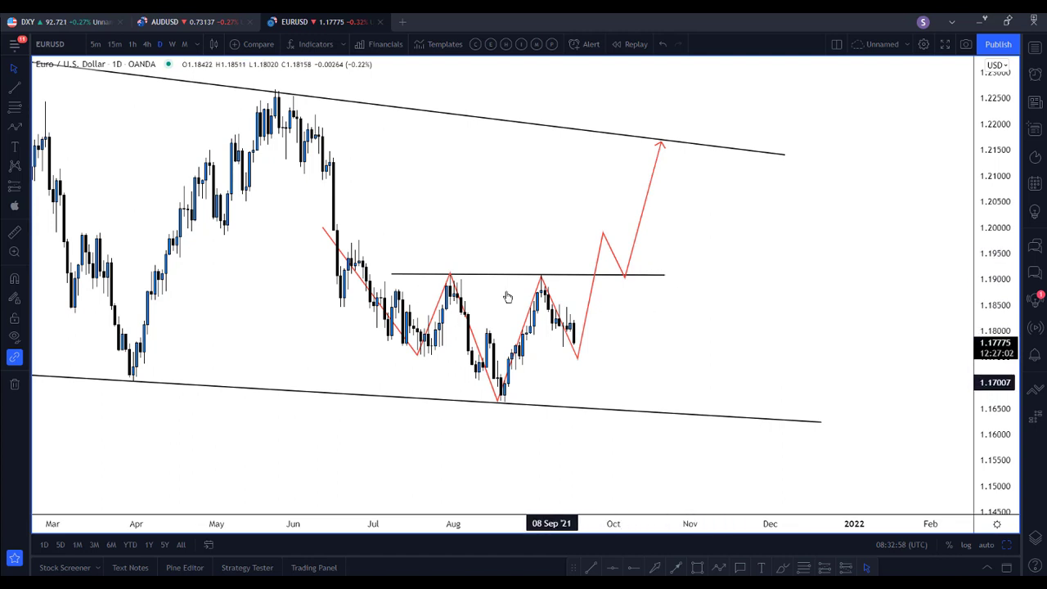
Step: Delete the red path from the EURUSD daily chart
right_click(607, 252)
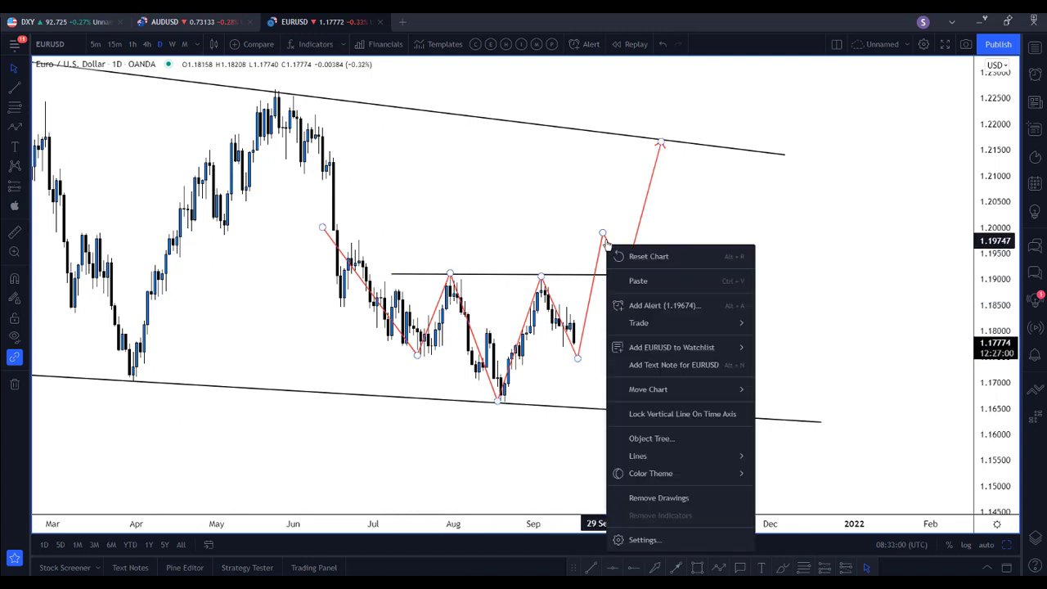
right_click(609, 249)
click(646, 404)
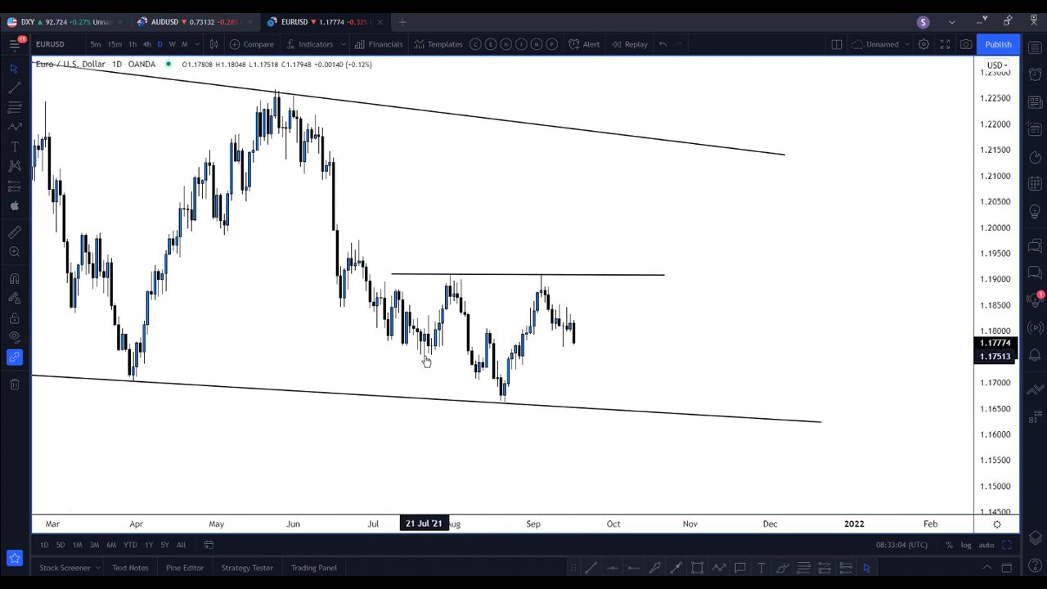
Step: Using the cross cursor, draw a rectangle support zone from 14 Jul '21 to early October between about 1.1770 and 1.1750, and restore the arrow cursor
click(25, 69)
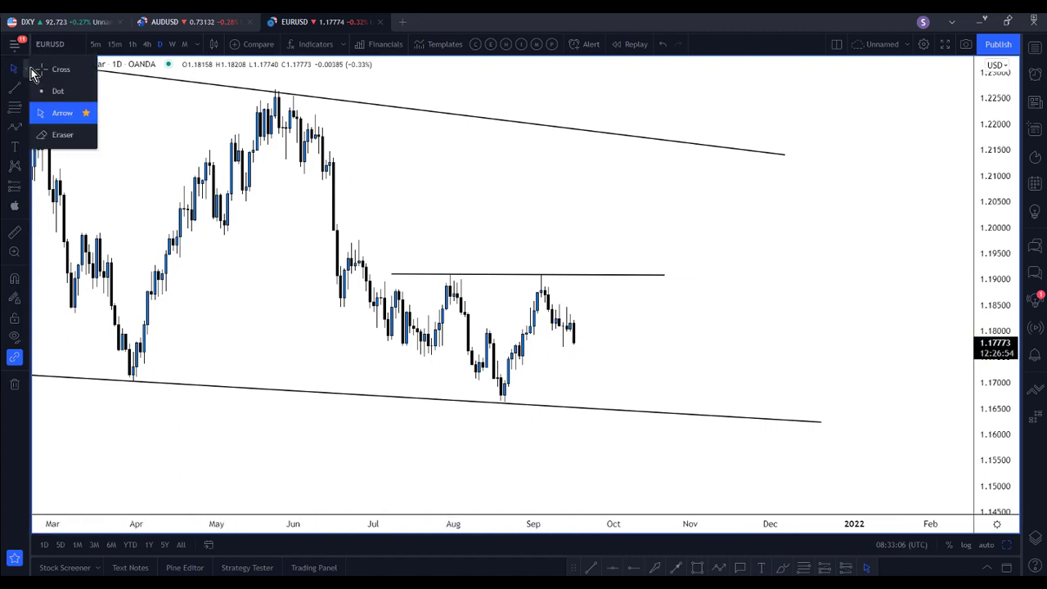
click(51, 71)
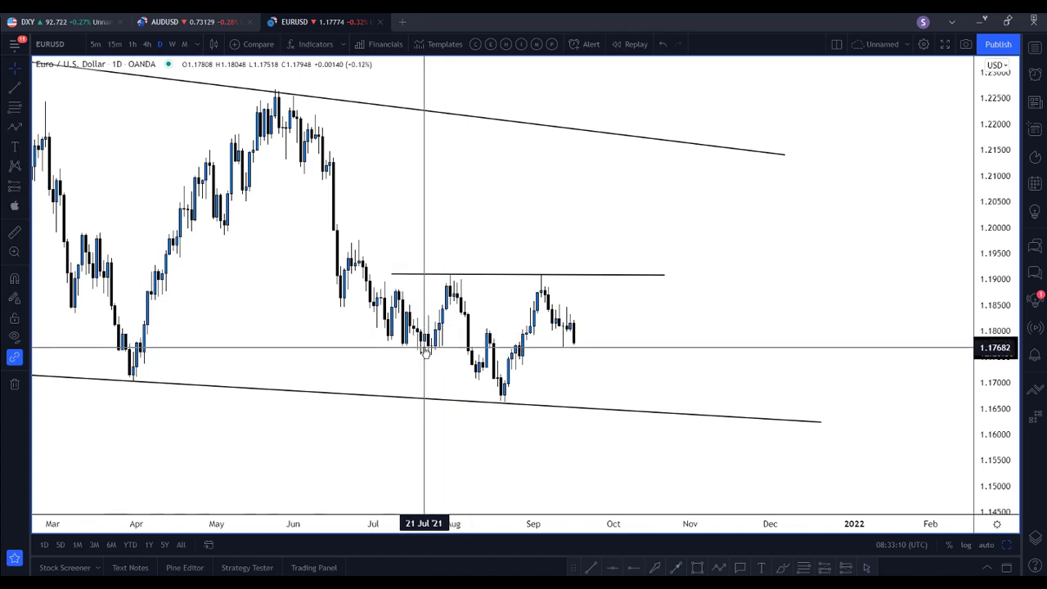
click(424, 350)
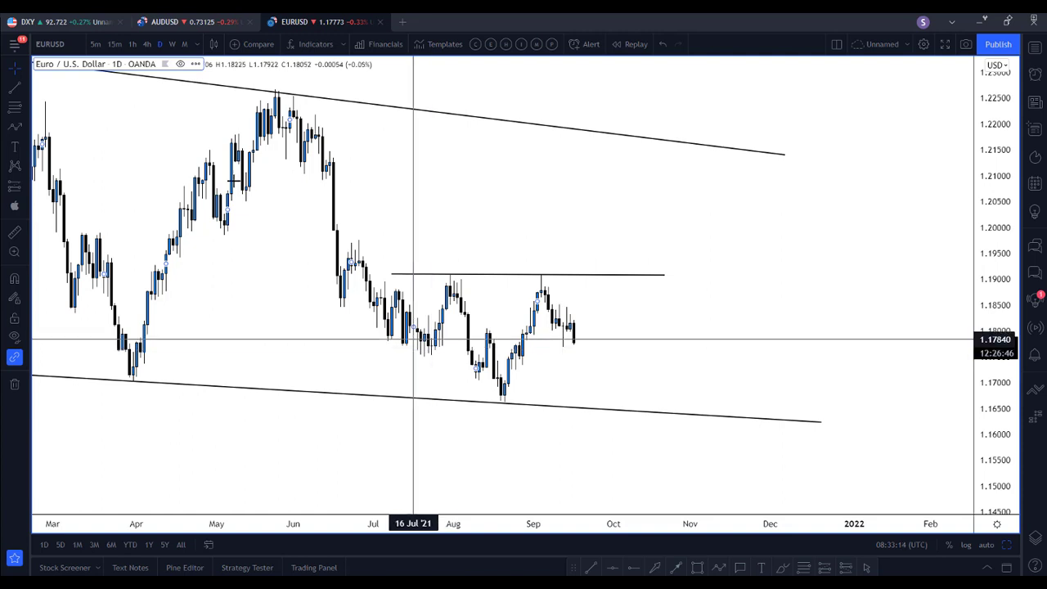
click(28, 109)
click(27, 129)
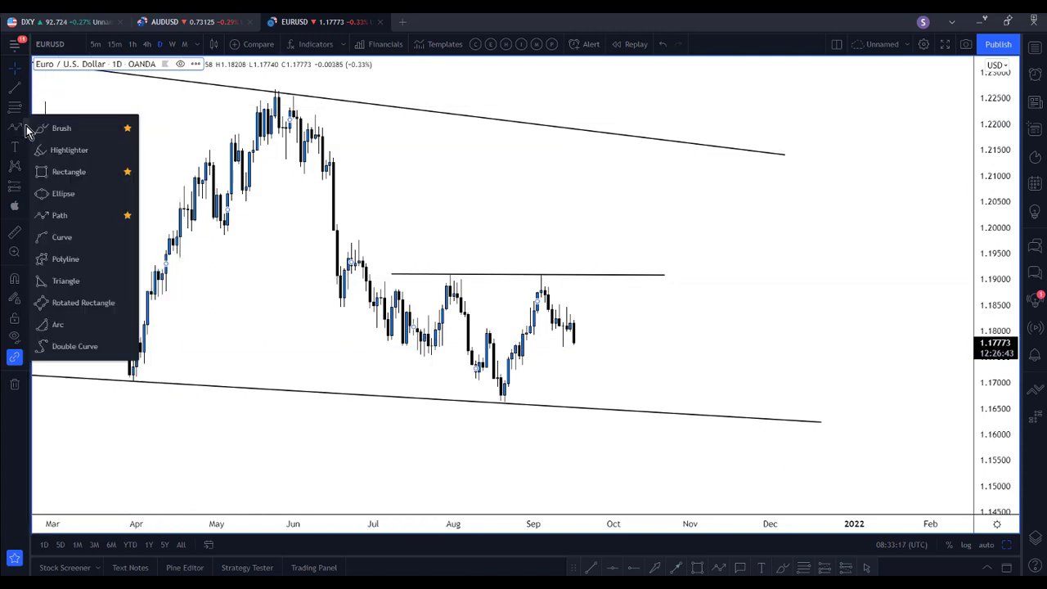
click(53, 175)
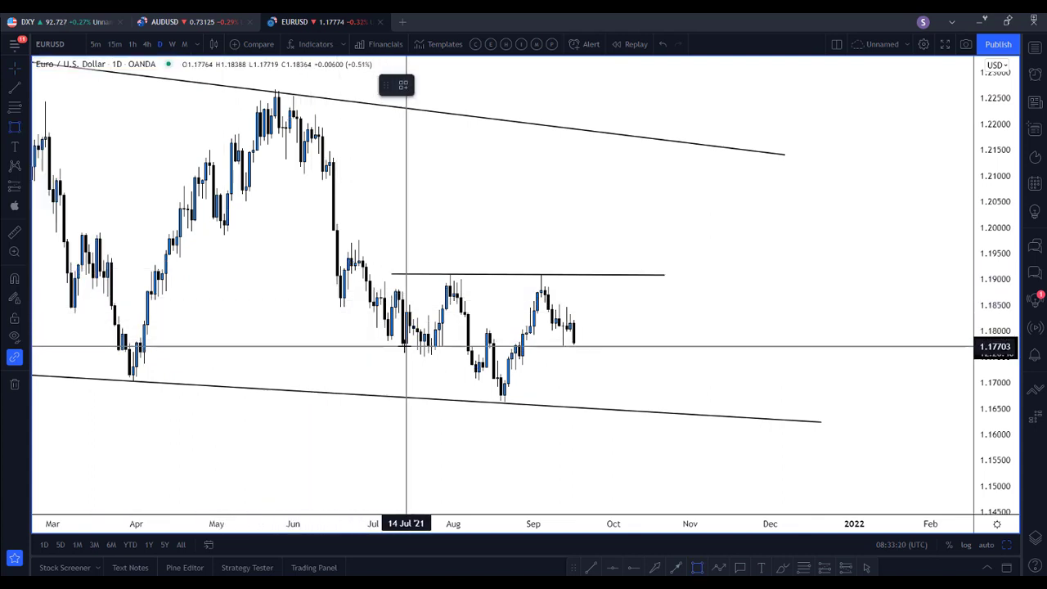
drag(409, 347, 622, 357)
click(666, 379)
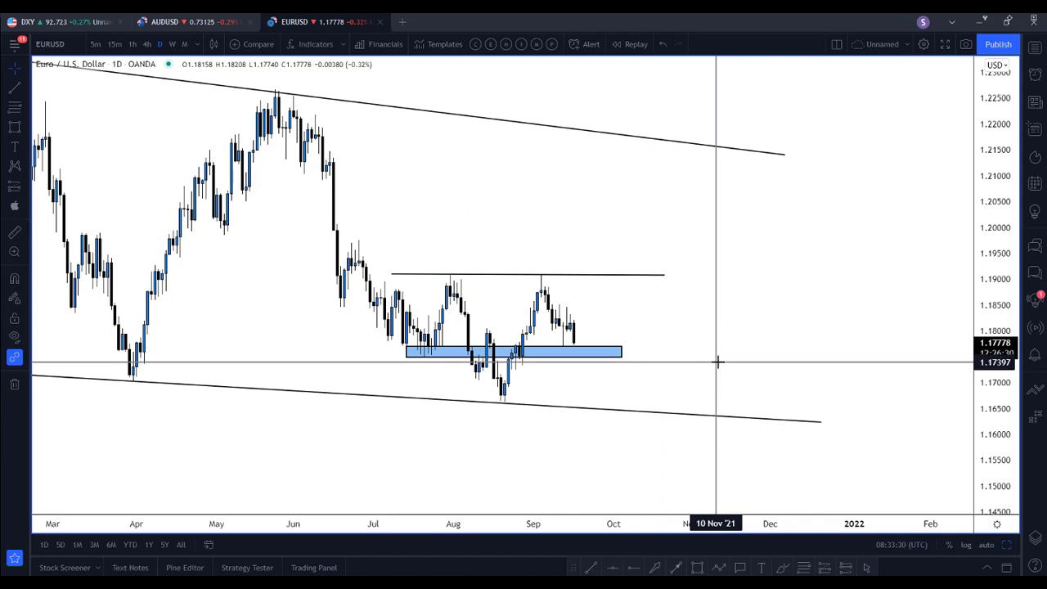
click(24, 71)
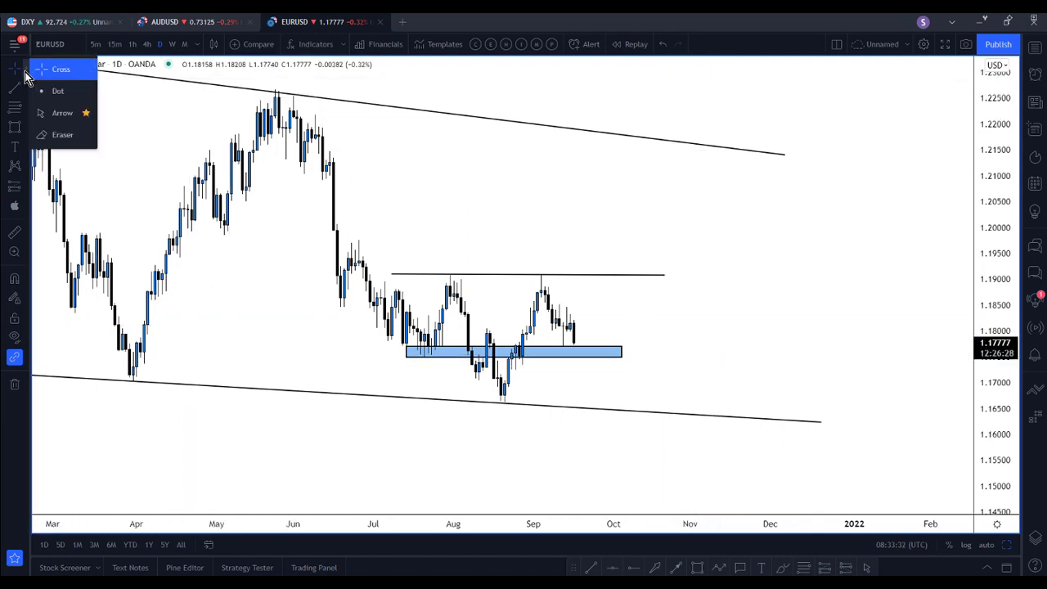
click(61, 112)
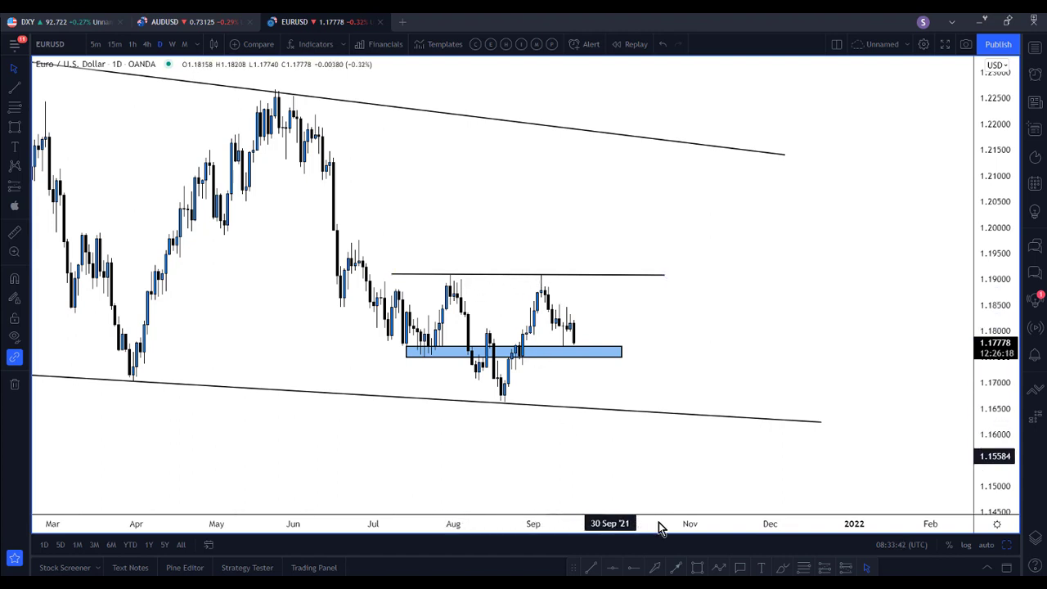
Step: Sketch a path from the current price through the resistance line, a retest and a rise to 8 Oct '21 near the upper channel line, and delete it
click(718, 569)
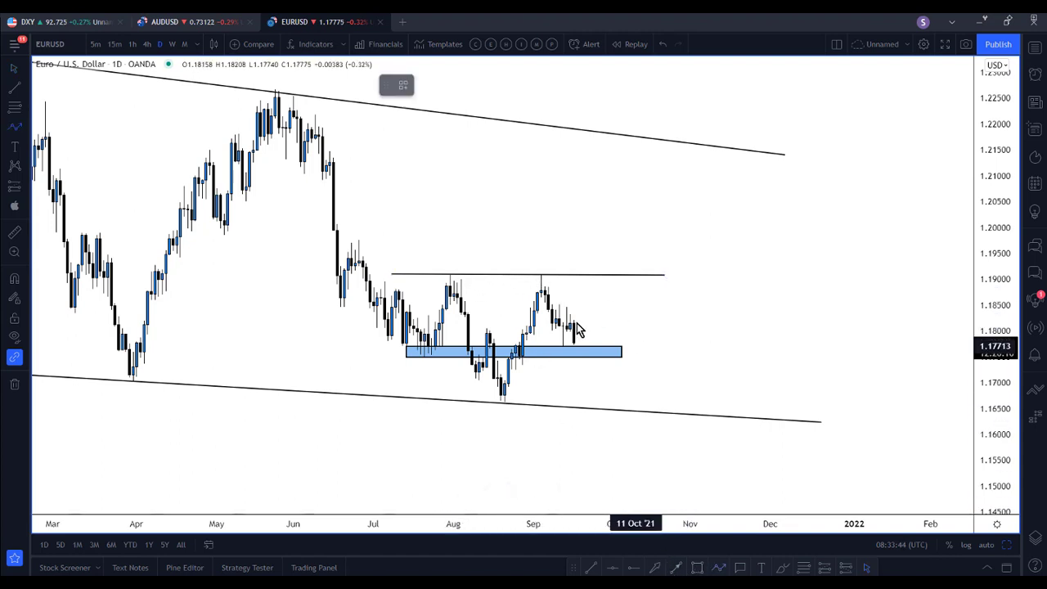
click(576, 338)
click(596, 244)
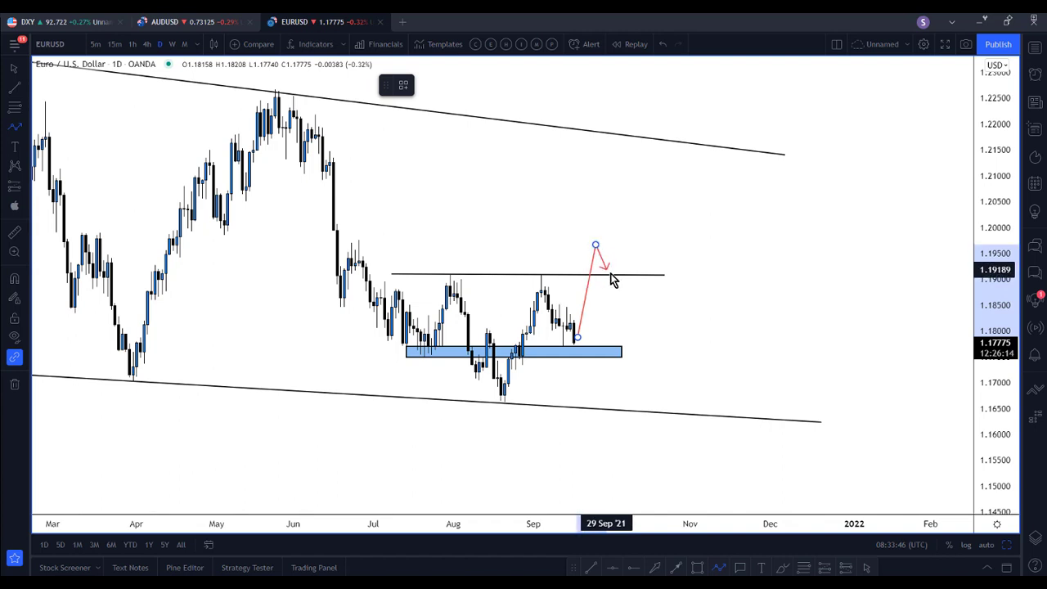
click(610, 275)
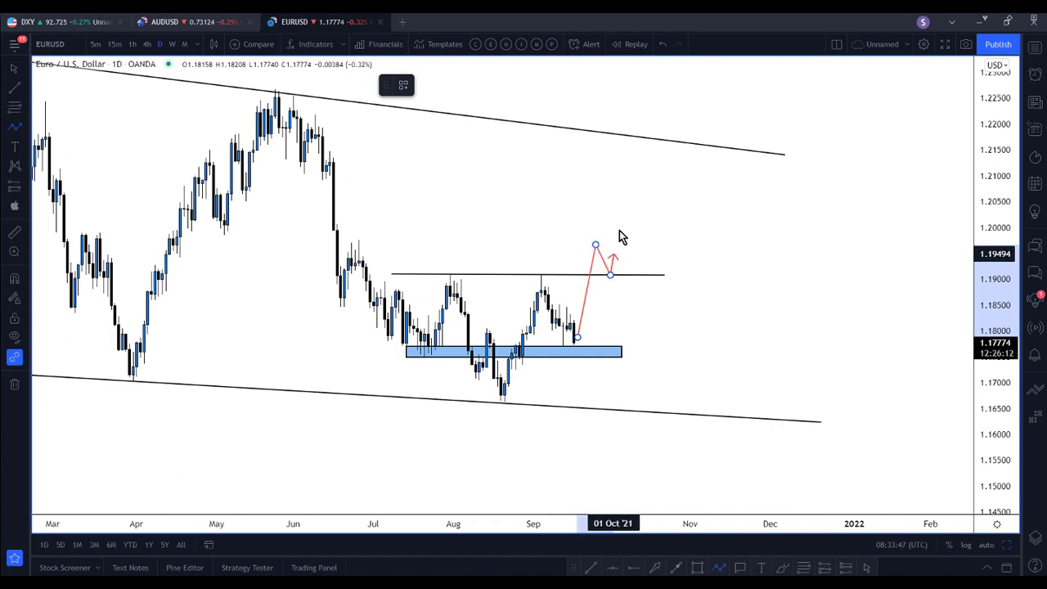
double_click(633, 148)
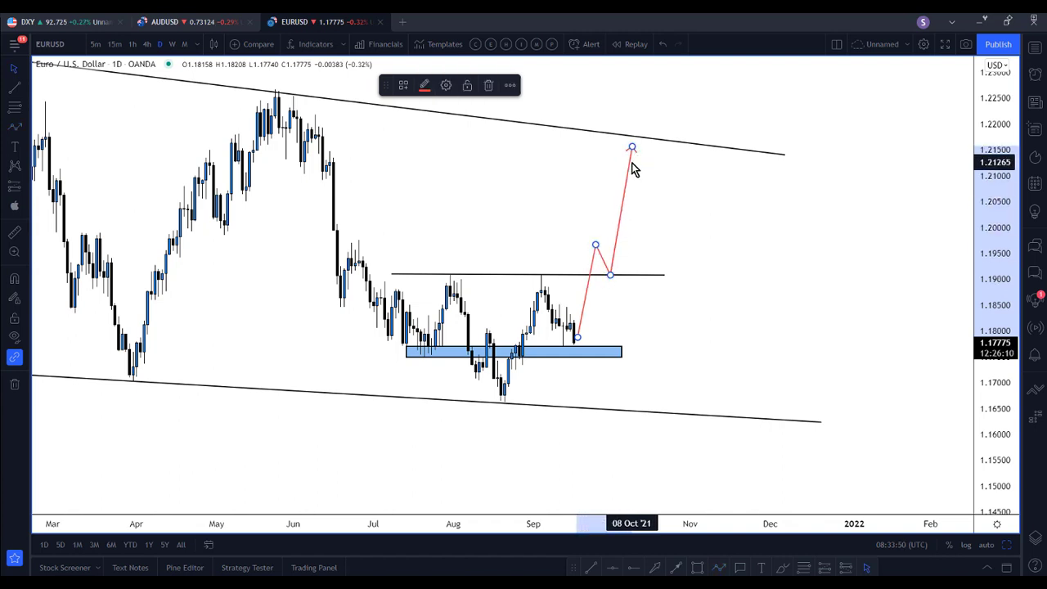
right_click(631, 167)
click(667, 324)
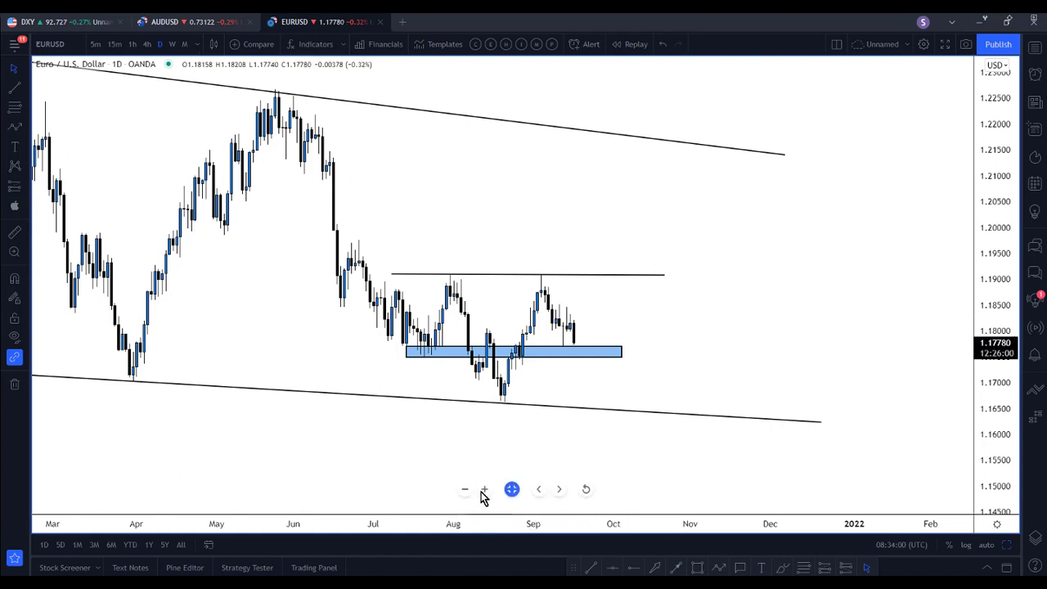
Step: Switch EURUSD to the 1-hour timeframe and frame the September price action between the resistance line and the blue support zone
click(483, 489)
scroll(676, 346, up, 2)
scroll(469, 351, up, 2)
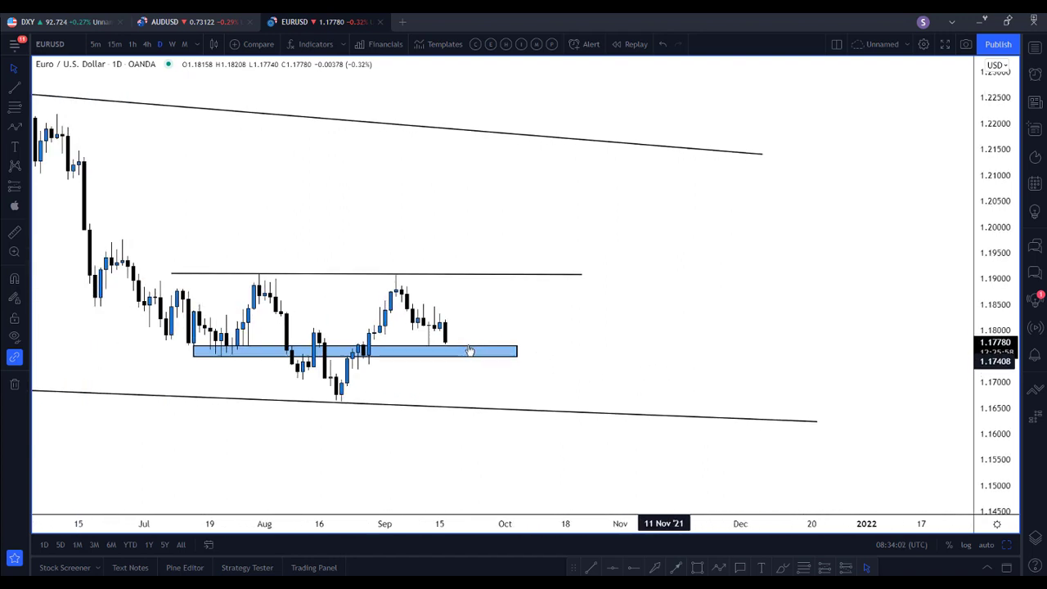
click(459, 356)
drag(990, 451, 748, 337)
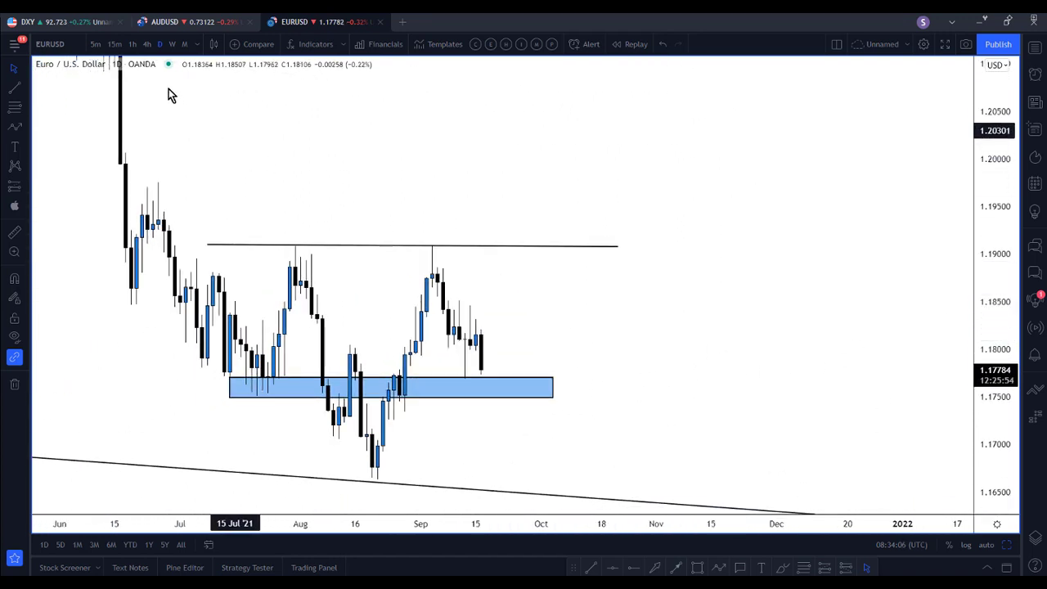
click(131, 45)
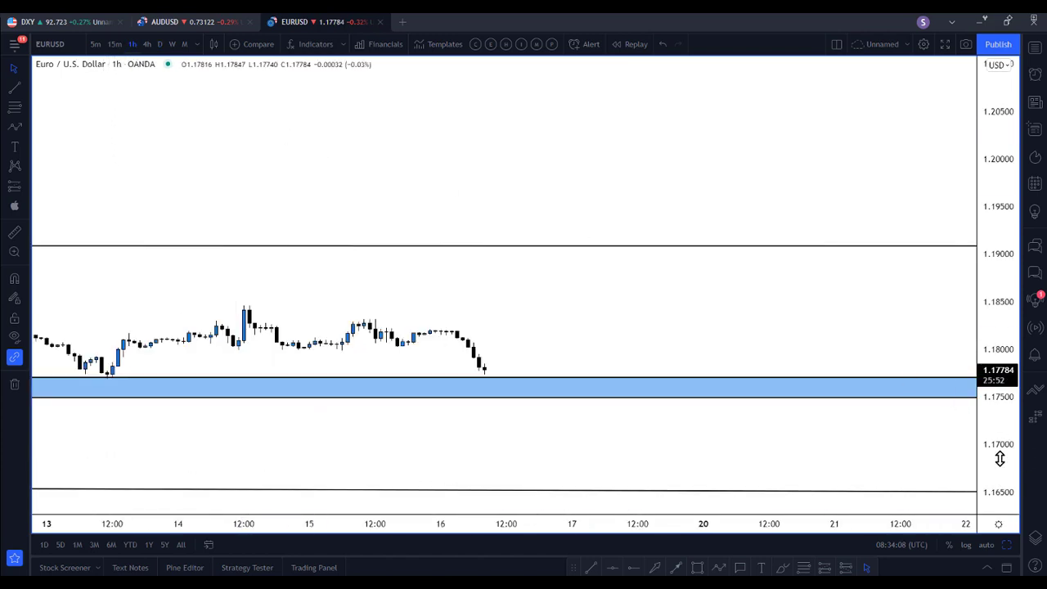
drag(1001, 458, 641, 514)
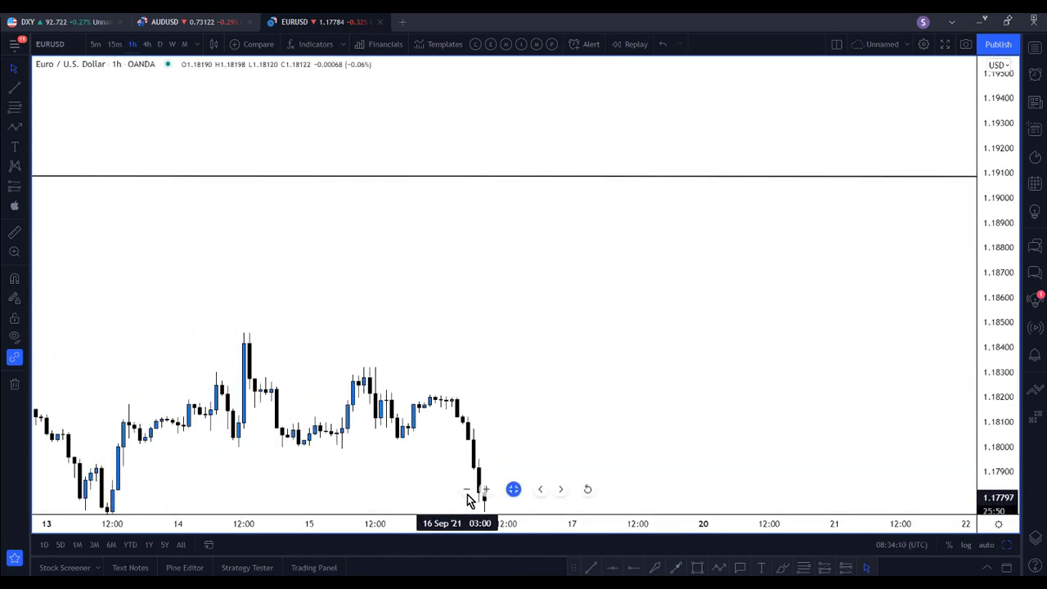
click(467, 491)
click(513, 489)
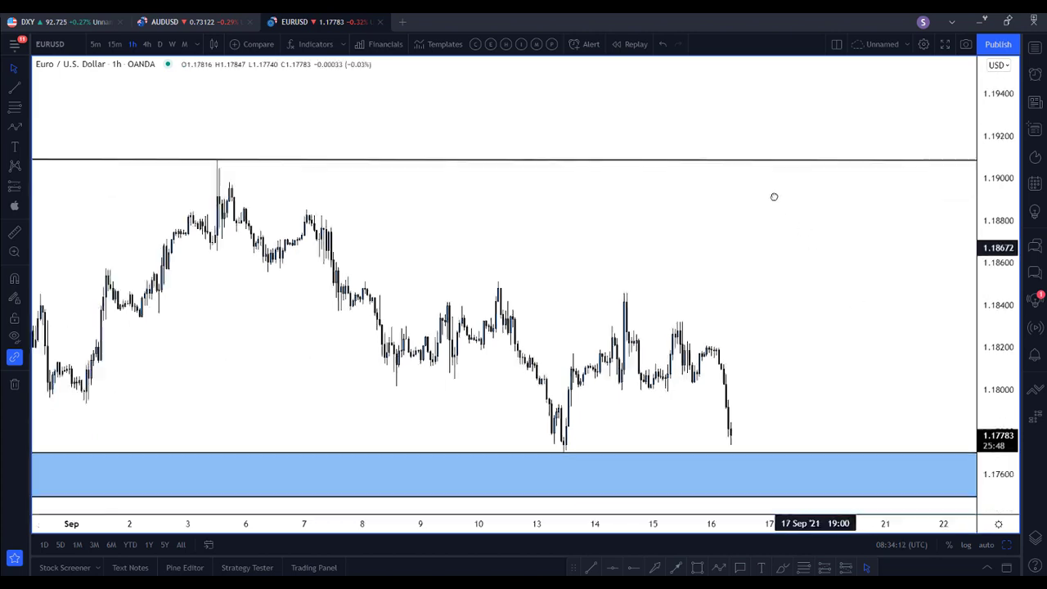
scroll(797, 292, right, 1)
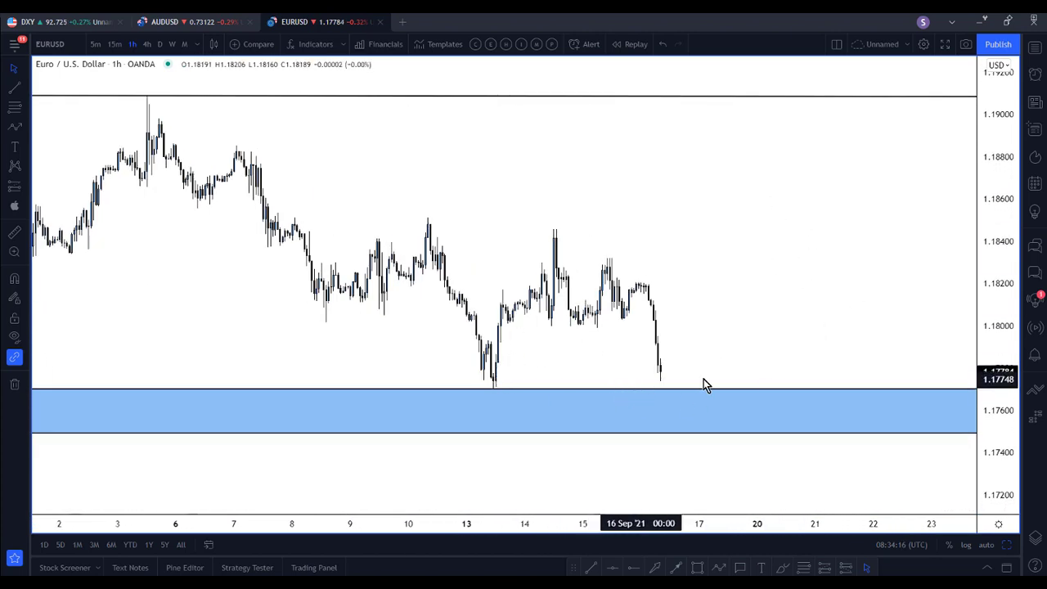
scroll(771, 351, right, 1)
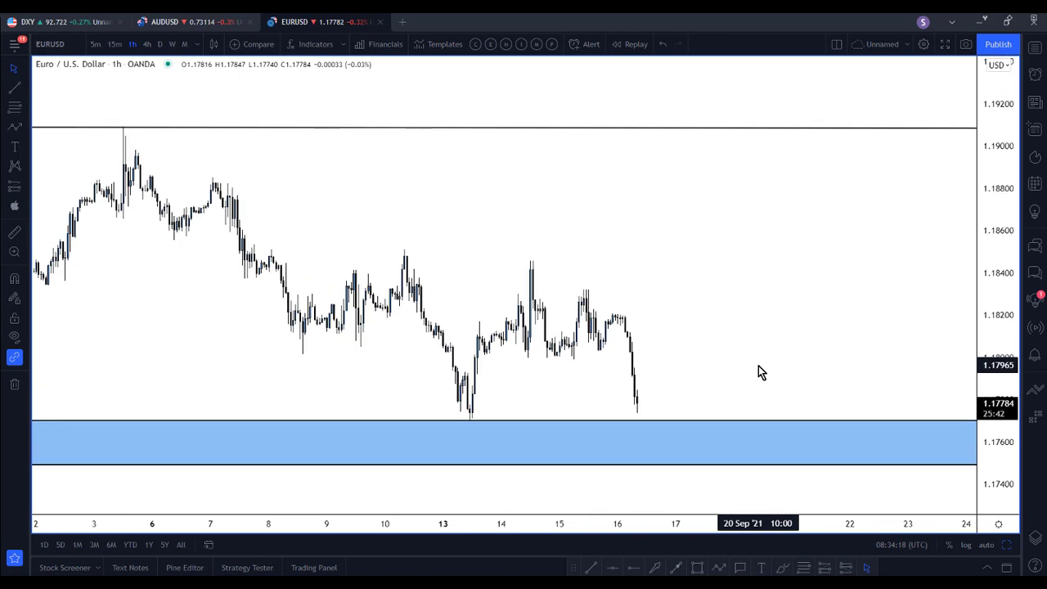
Step: Draw a descending trend line on the EURUSD 1-hour chart from the 5 Sep '21 high near 1.1909 through the 14 September high to about 1.1792
click(23, 88)
click(71, 88)
click(123, 126)
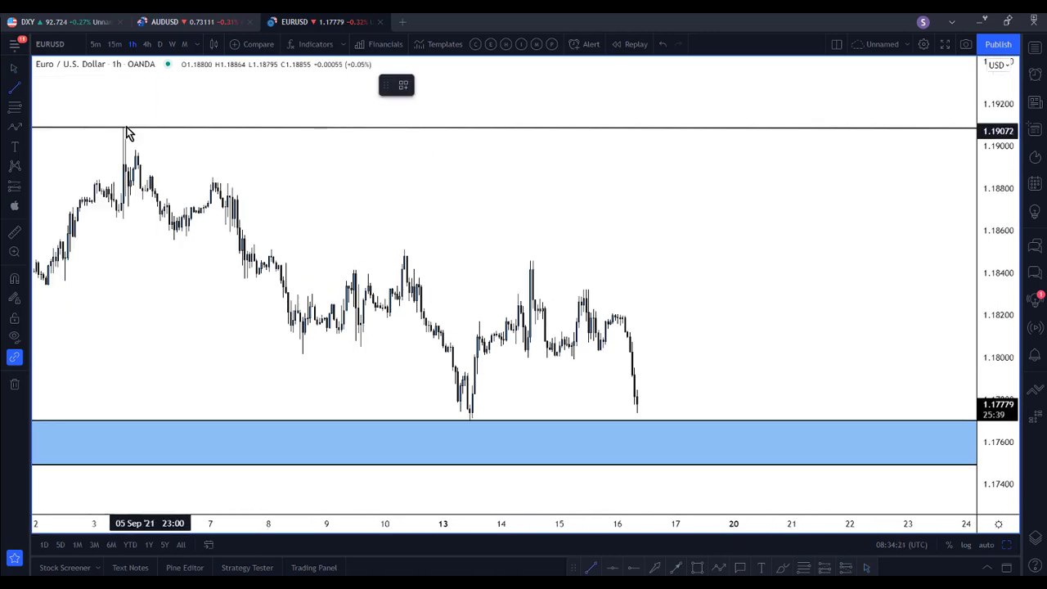
click(865, 373)
scroll(828, 304, left, 2)
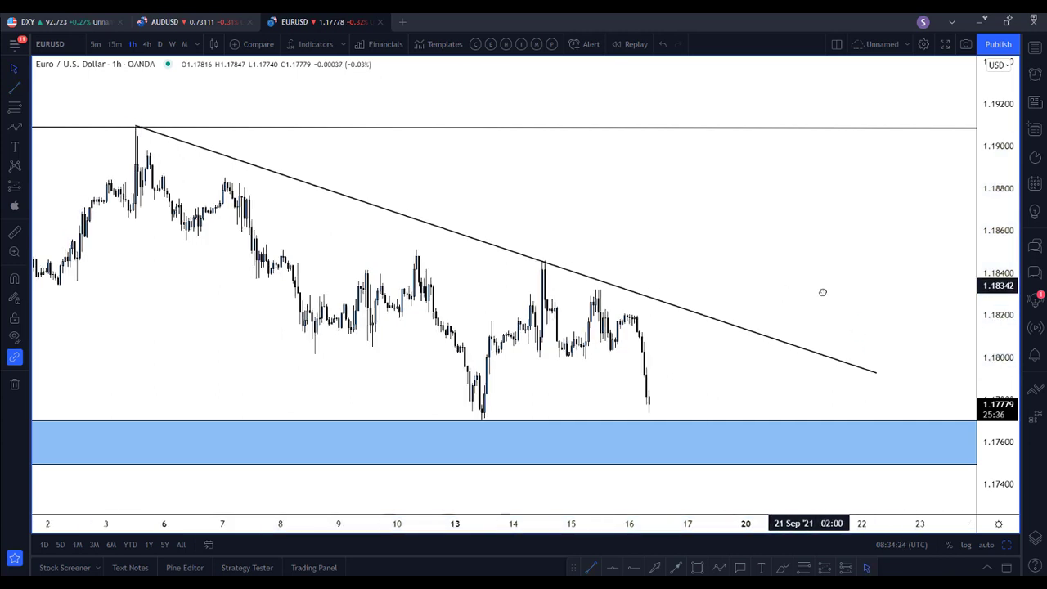
scroll(734, 368, right, 1)
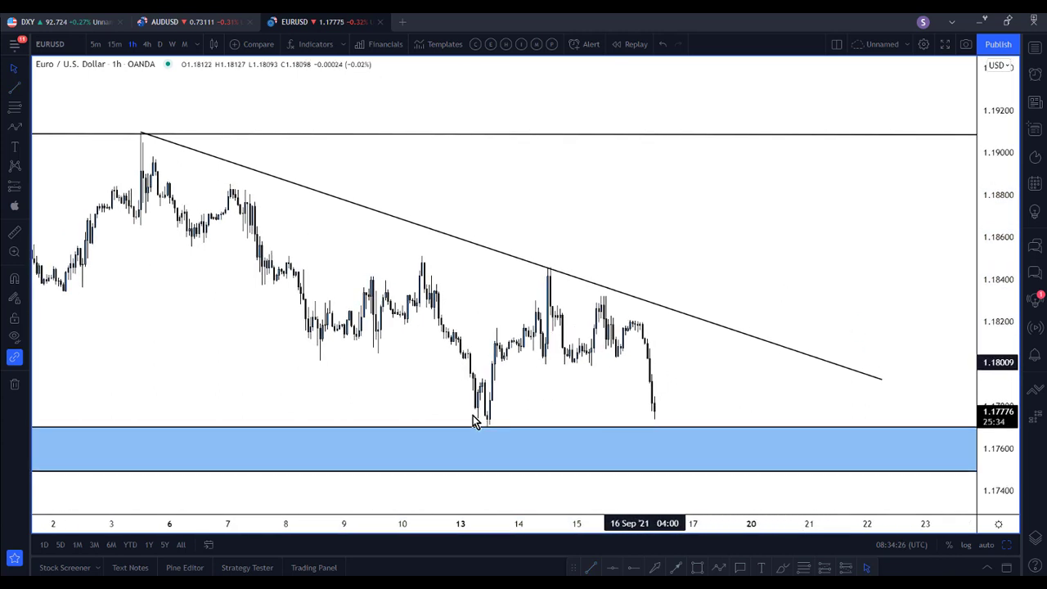
Step: Sketch a path from the blue support zone up through the trend line, down to about 1.1824, above the resistance line, and through a retest to about 1.1938
key(alt+p)
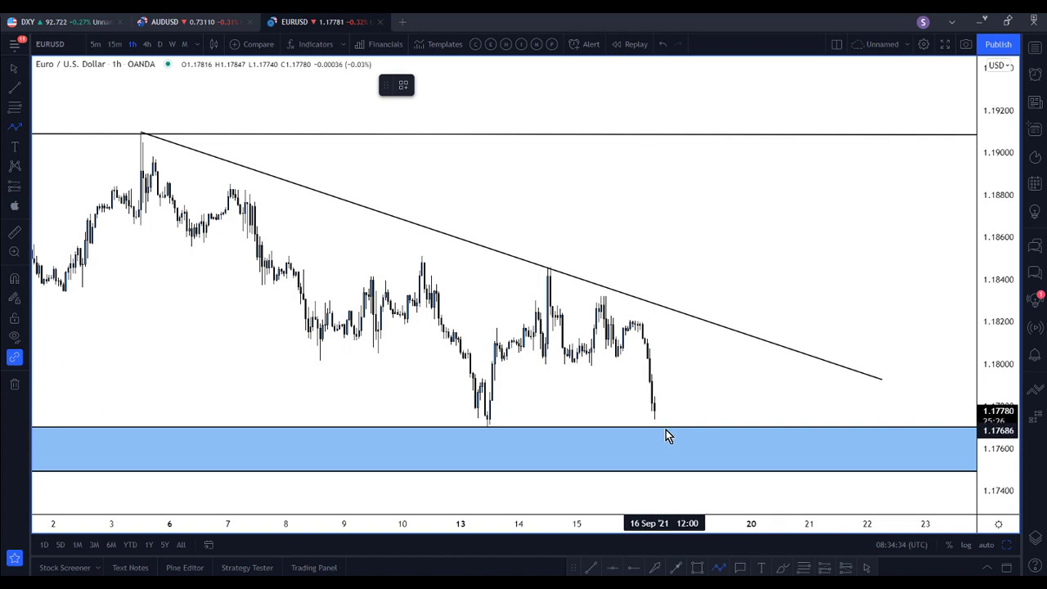
click(665, 437)
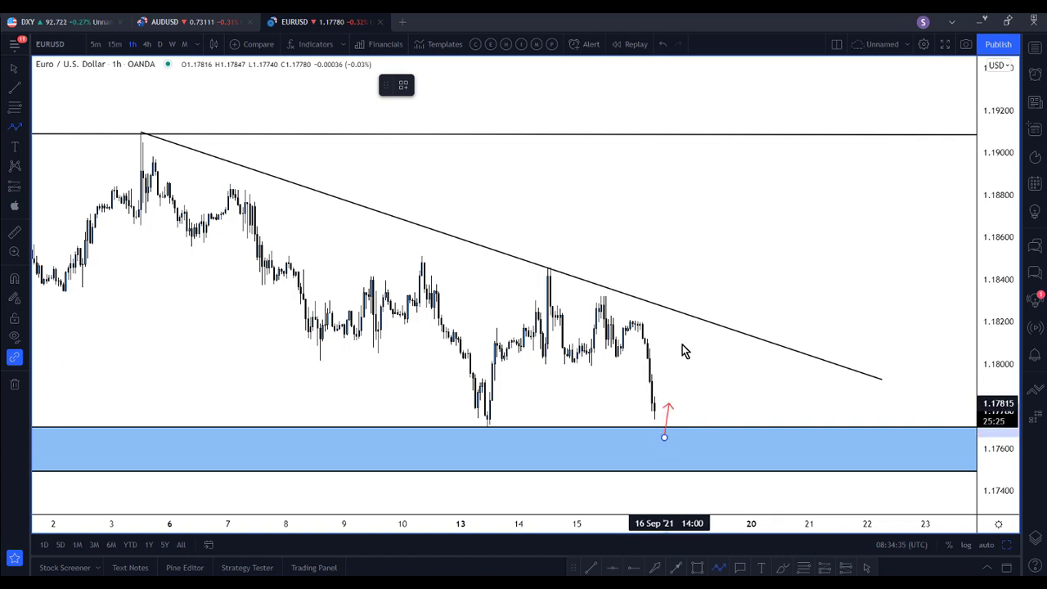
click(705, 247)
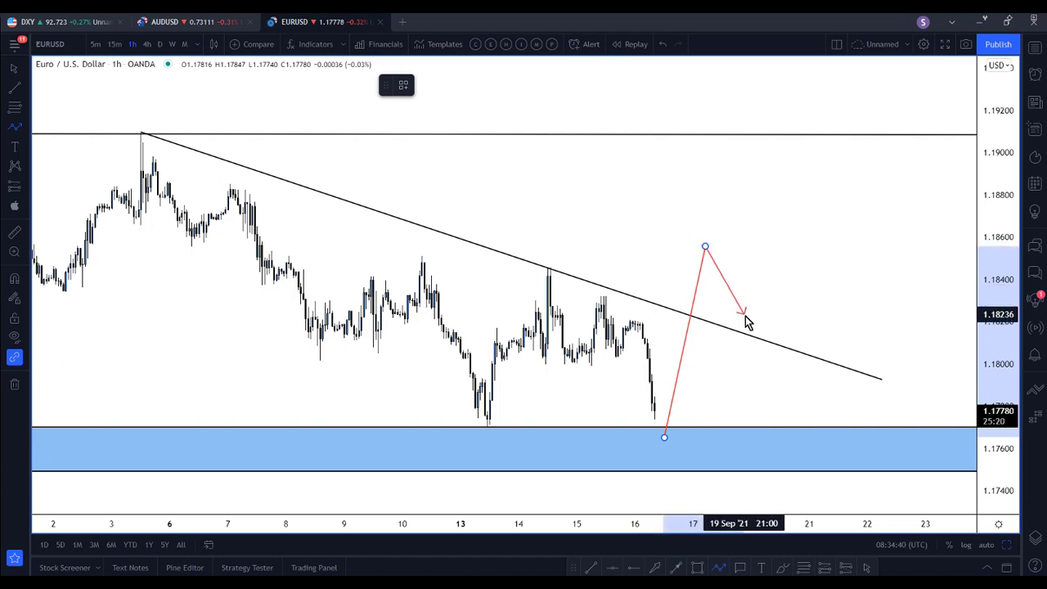
click(743, 315)
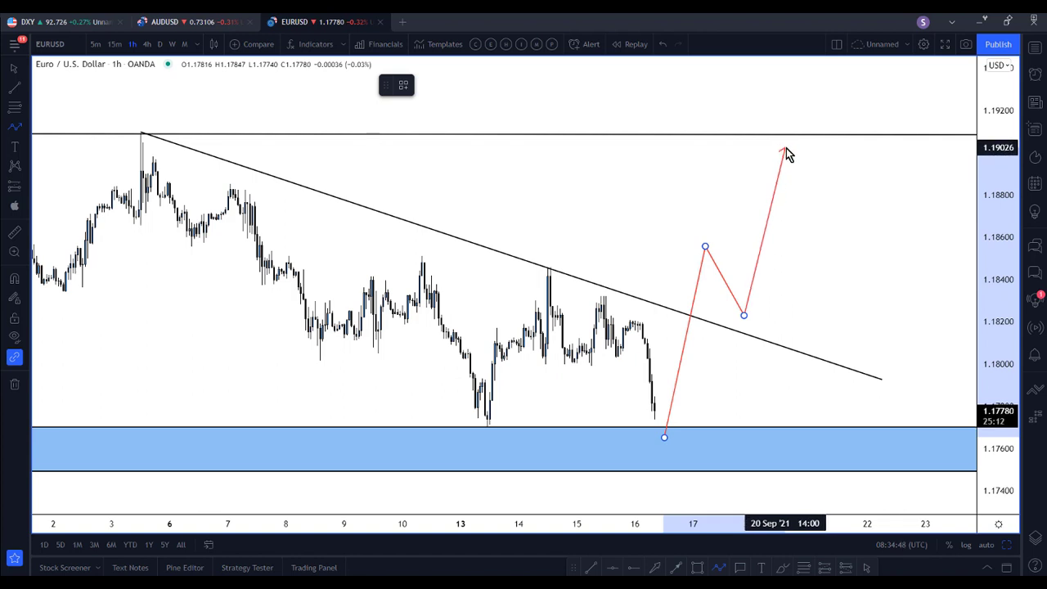
click(799, 73)
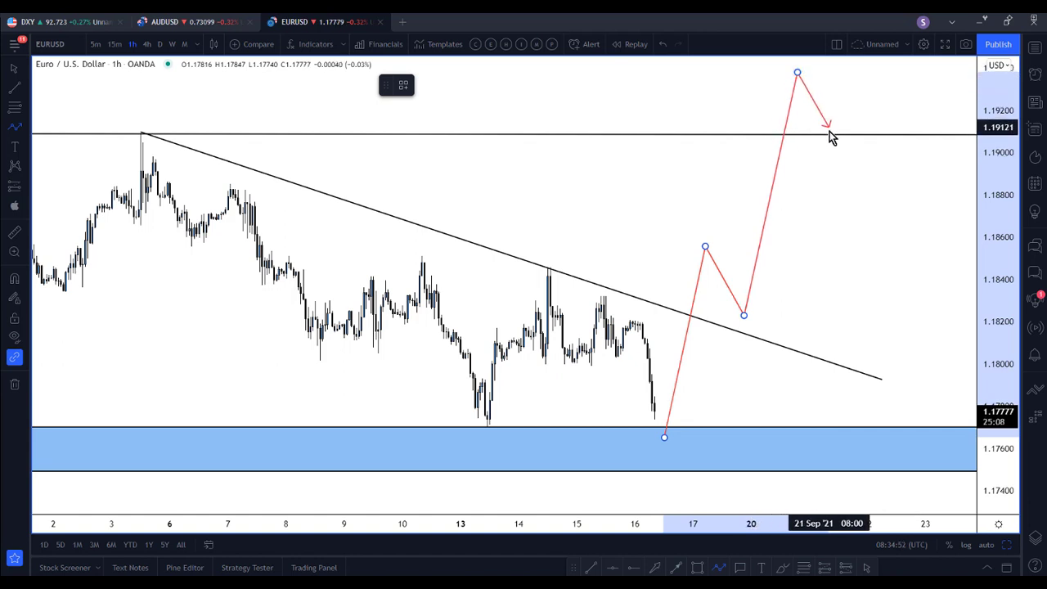
click(831, 134)
double_click(848, 74)
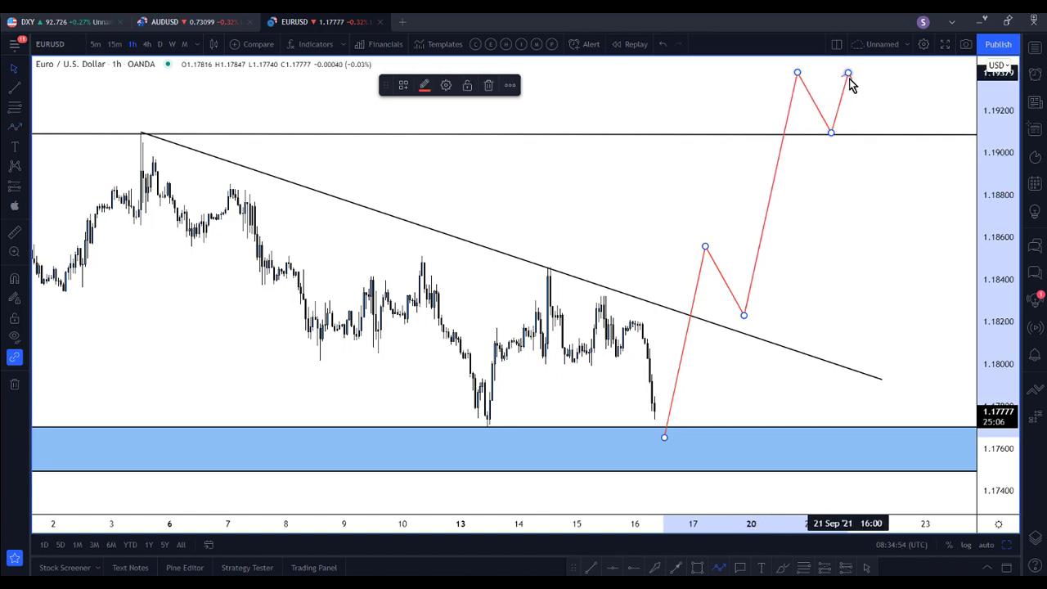
click(870, 192)
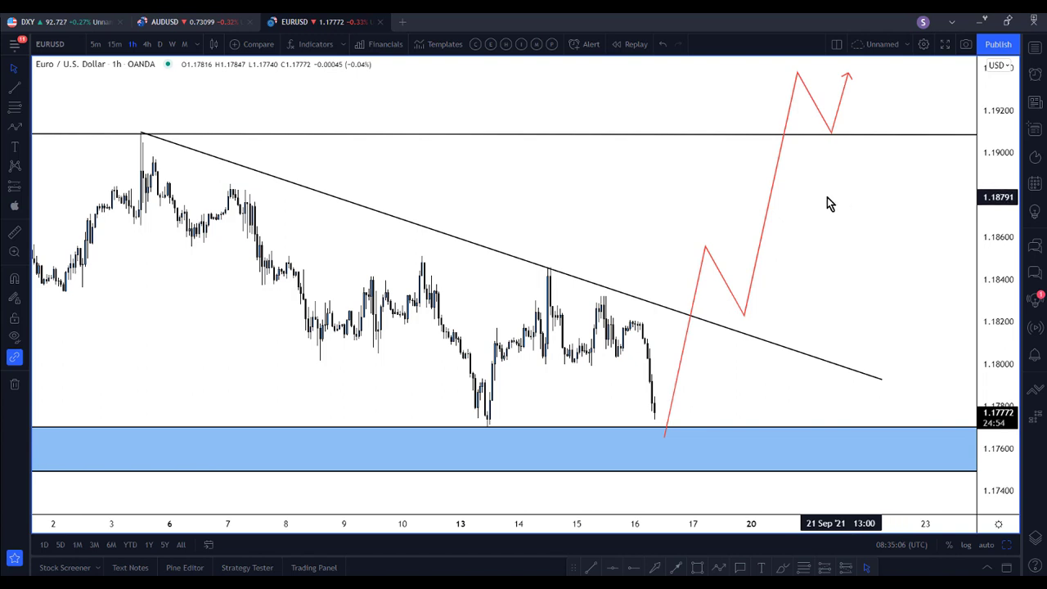
drag(805, 293, 854, 368)
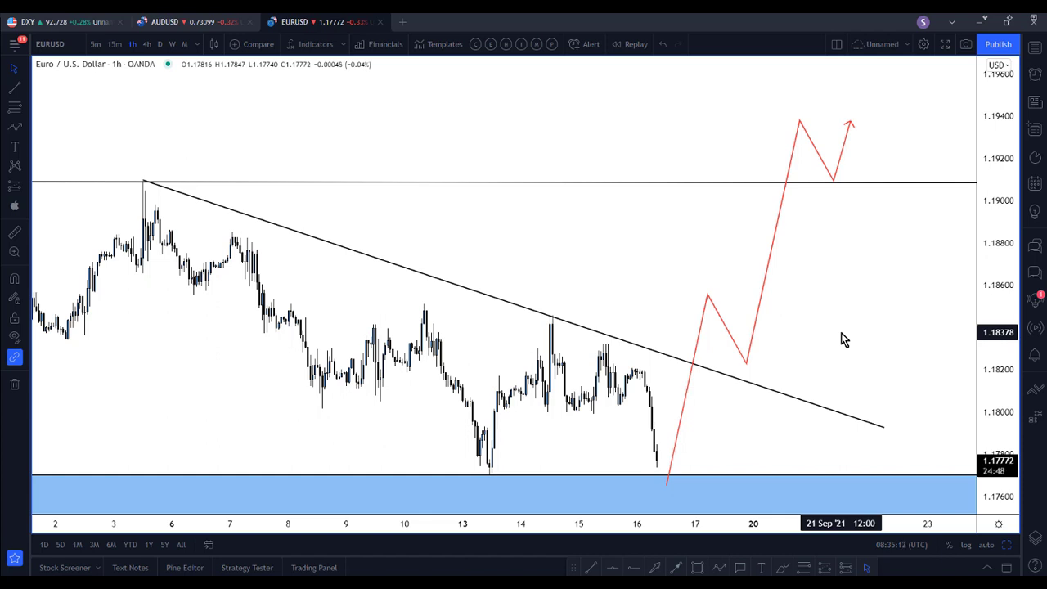
drag(818, 370, 814, 369)
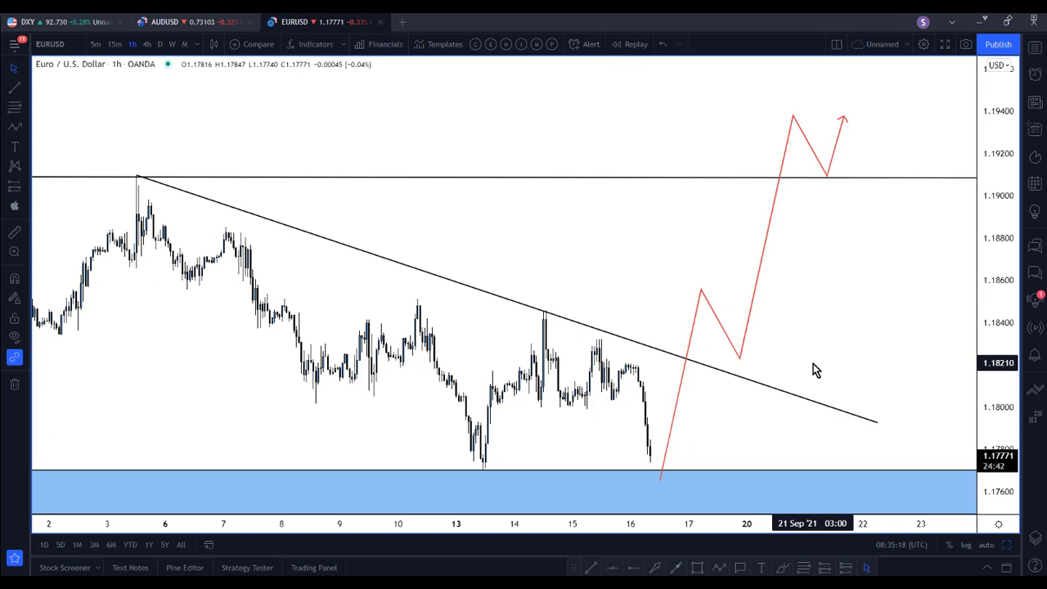
drag(814, 369, 793, 346)
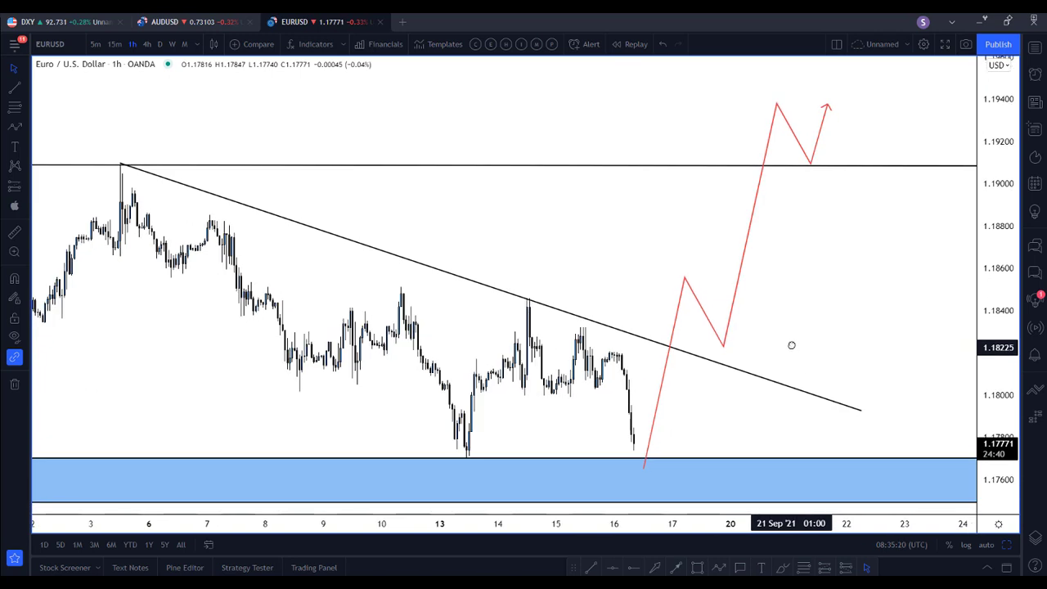
click(734, 311)
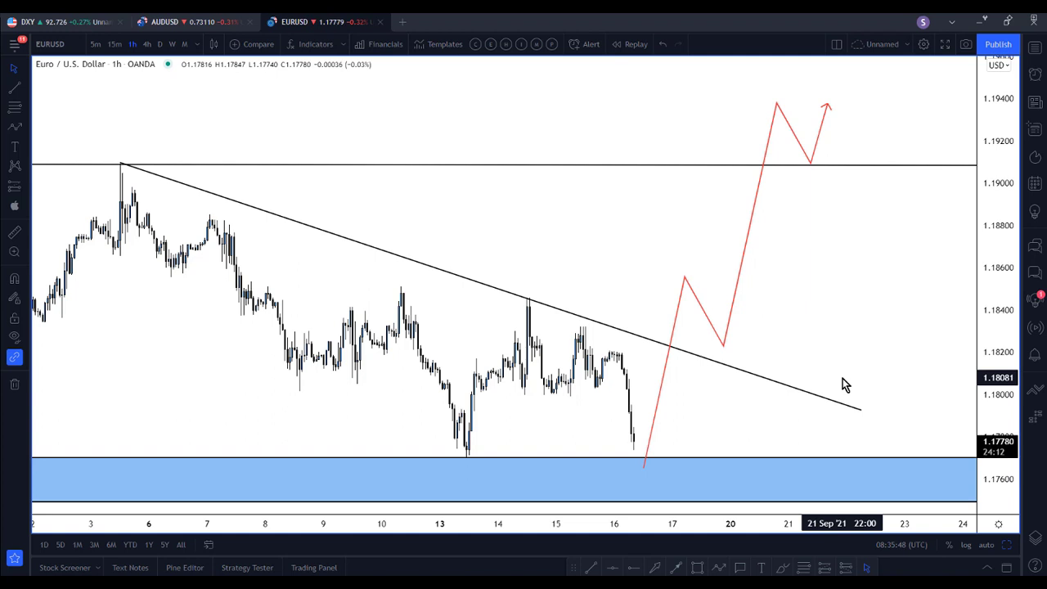
Step: Switch to the AUDUSD daily chart and look through the watchlist of forex pairs, metals and indices
click(201, 26)
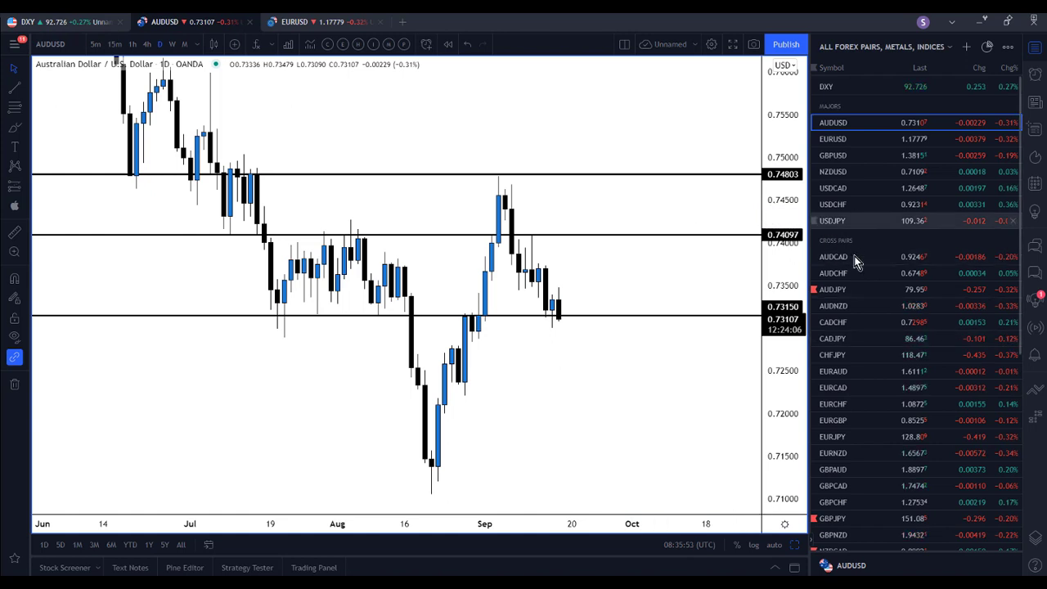
scroll(877, 321, down, 5)
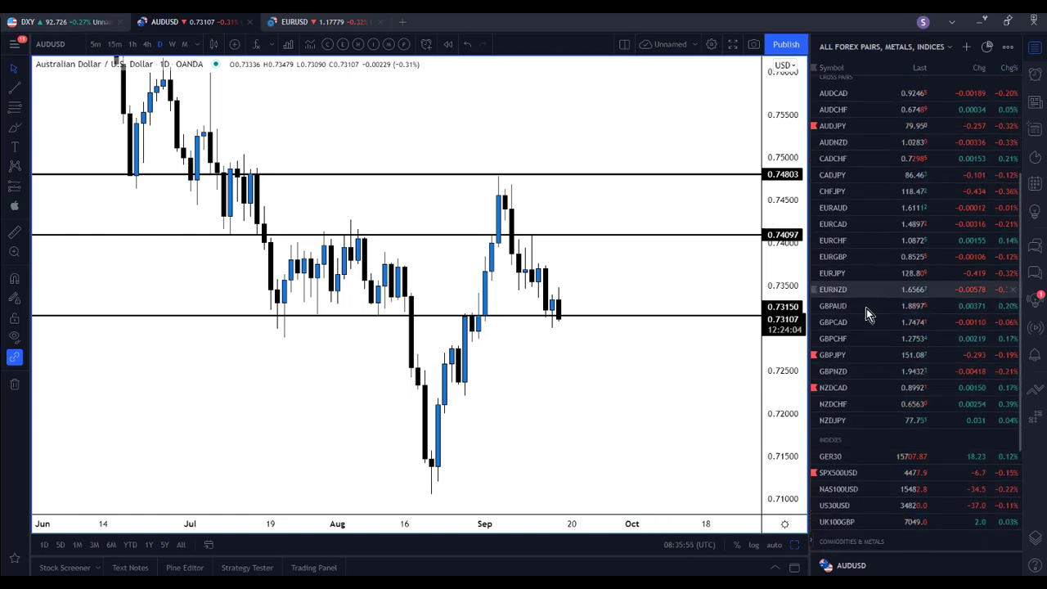
scroll(863, 318, up, 5)
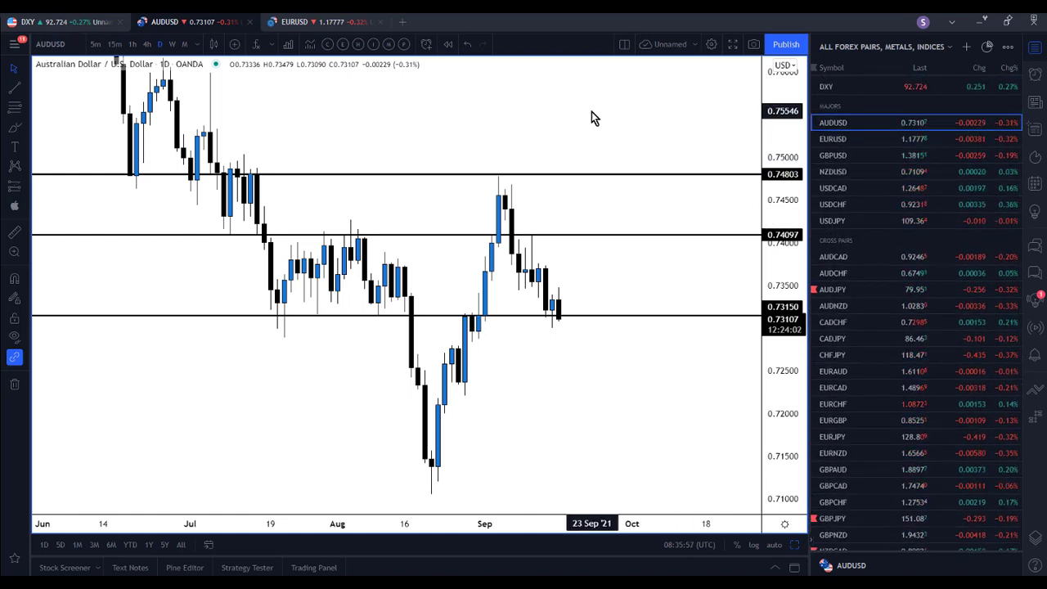